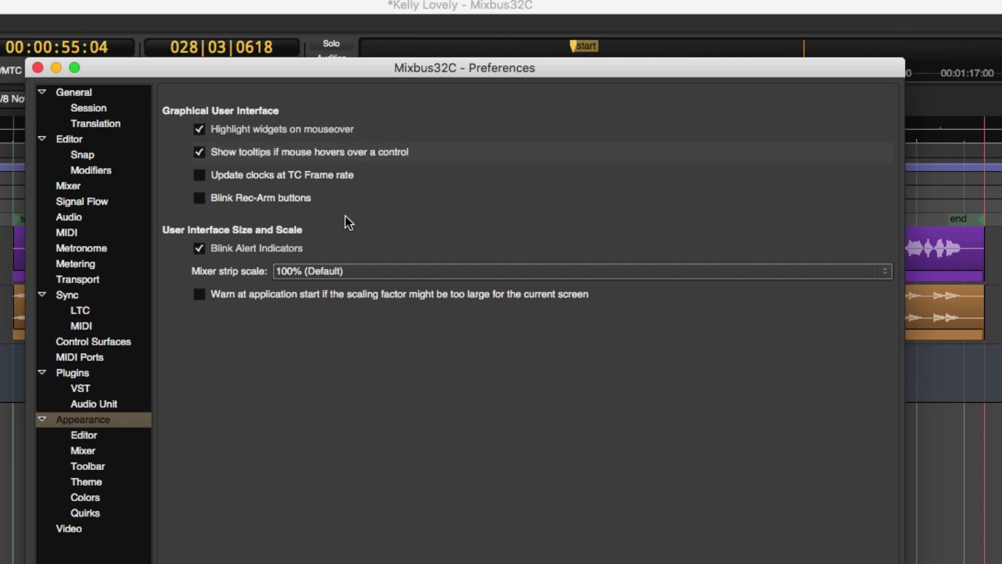
- Try the mixer strip scale at 70%, and return it to 100% (Default)
{"action": "left_click", "coordinate": [315, 271]}
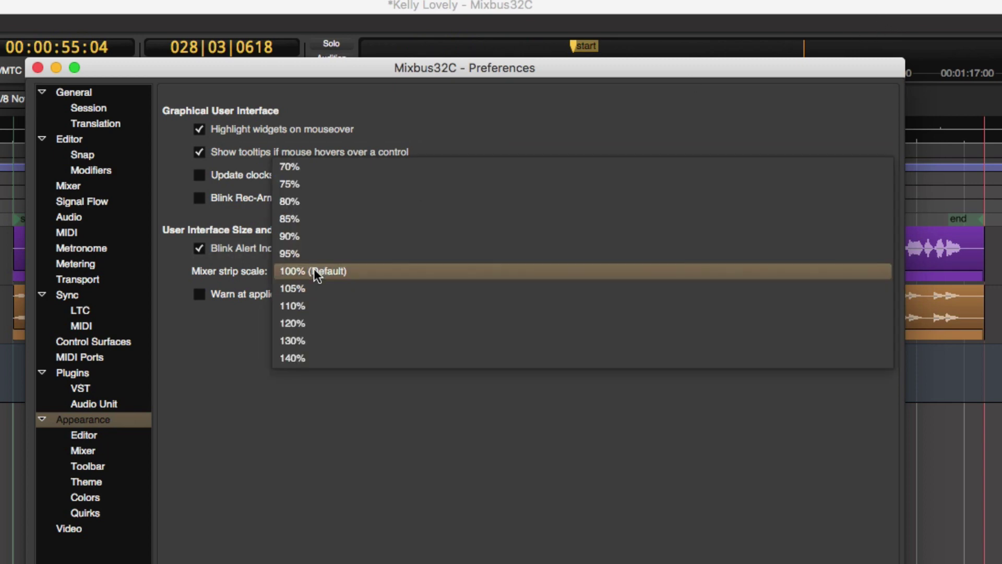
{"action": "left_click", "coordinate": [315, 167]}
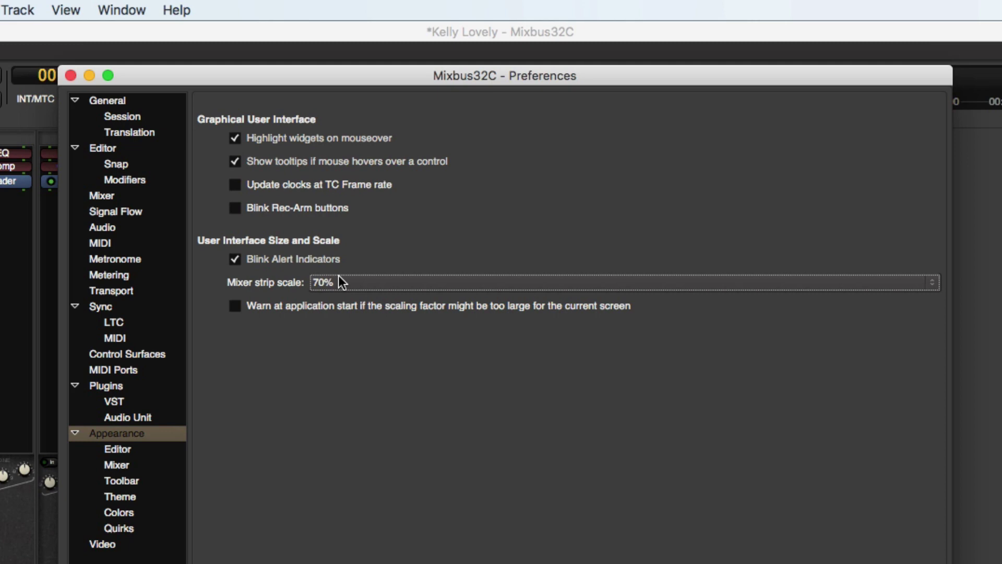
{"action": "left_click", "coordinate": [339, 280]}
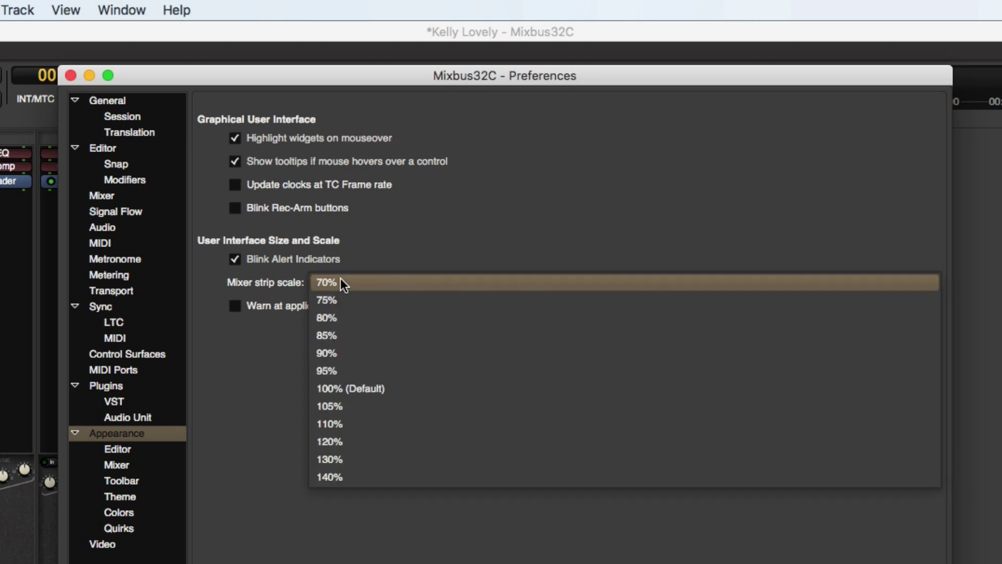
{"action": "left_click", "coordinate": [343, 389]}
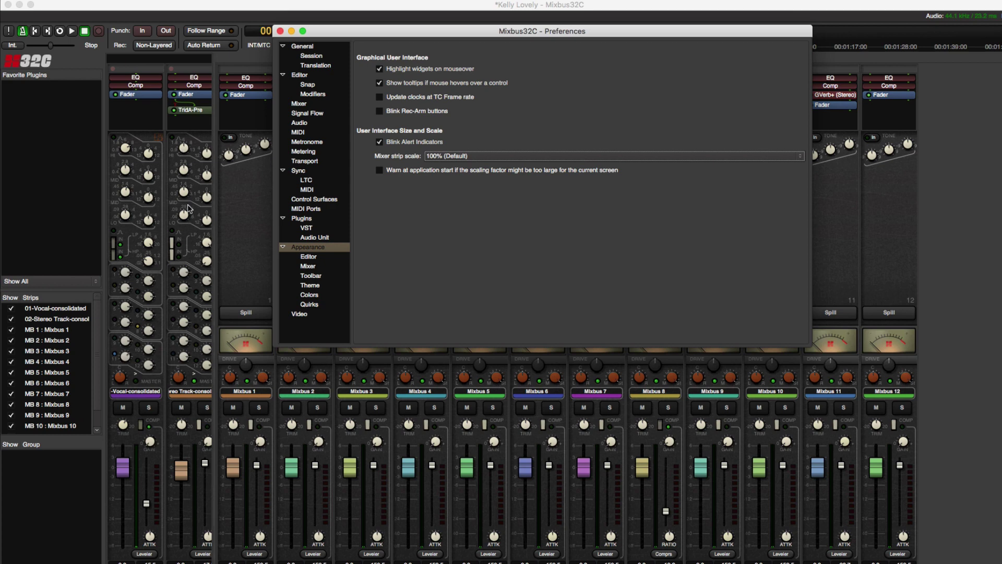
- Set the mixer strip scale to 140% and close the preferences to view the enlarged strips
{"action": "left_click", "coordinate": [457, 156]}
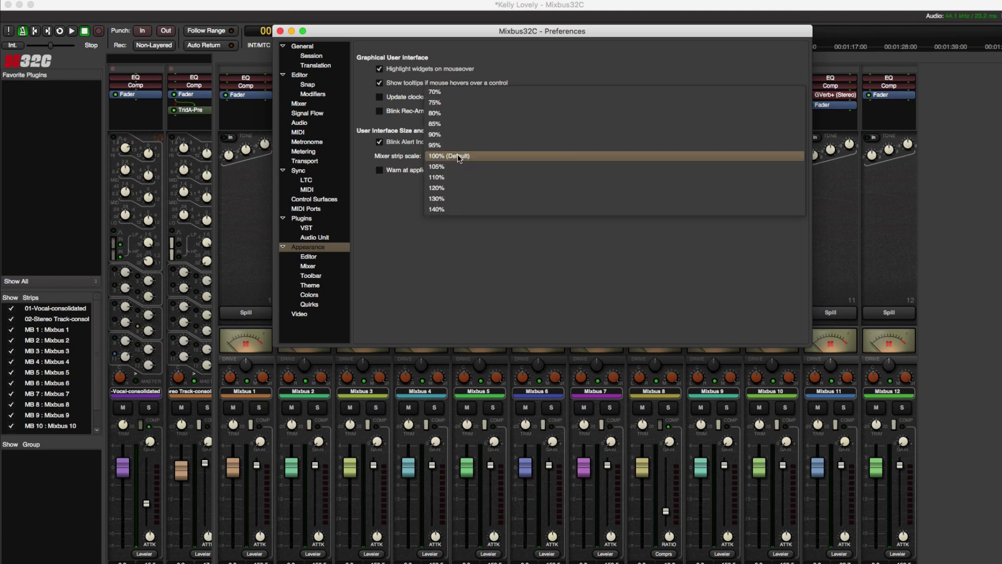
{"action": "left_click", "coordinate": [449, 209]}
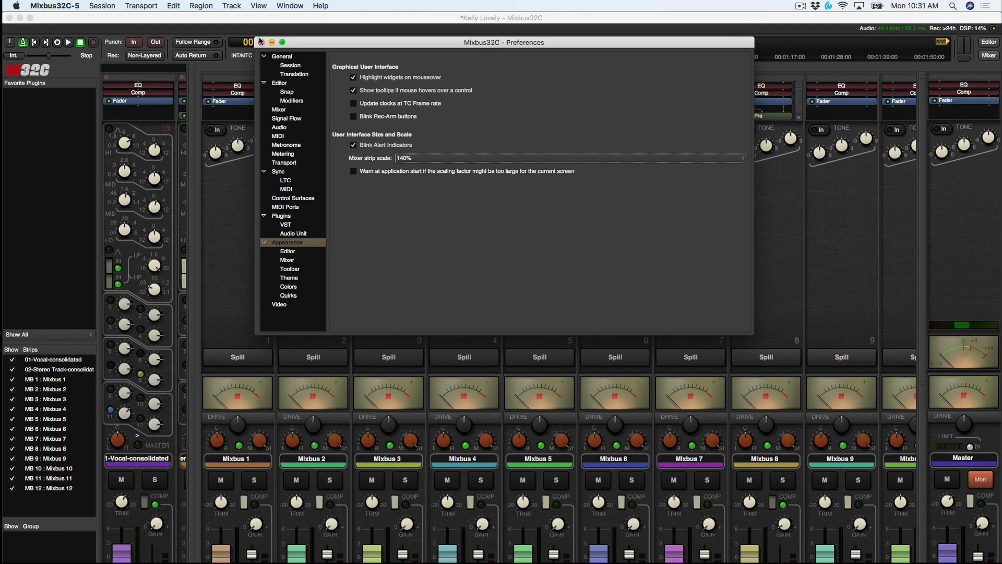
{"action": "left_click", "coordinate": [280, 30]}
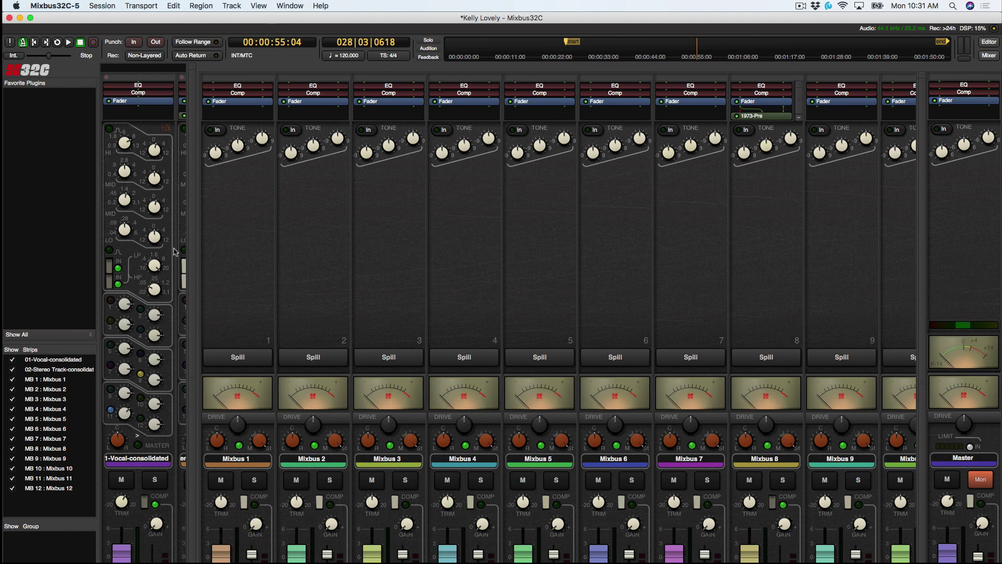
- Enable the second Mixbus send on the vocal strip, and set the mixer strip scale to 100% (Default)
{"action": "left_click", "coordinate": [158, 316], "text": "shift"}
{"action": "left_click", "coordinate": [65, 5]}
{"action": "left_click", "coordinate": [49, 29]}
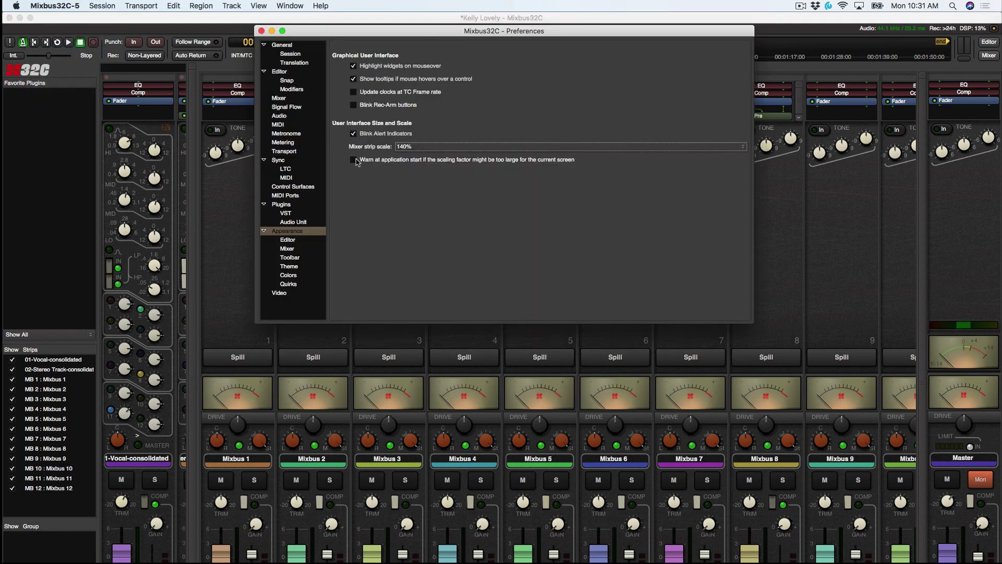
{"action": "left_click", "coordinate": [413, 146]}
{"action": "left_click", "coordinate": [423, 103]}
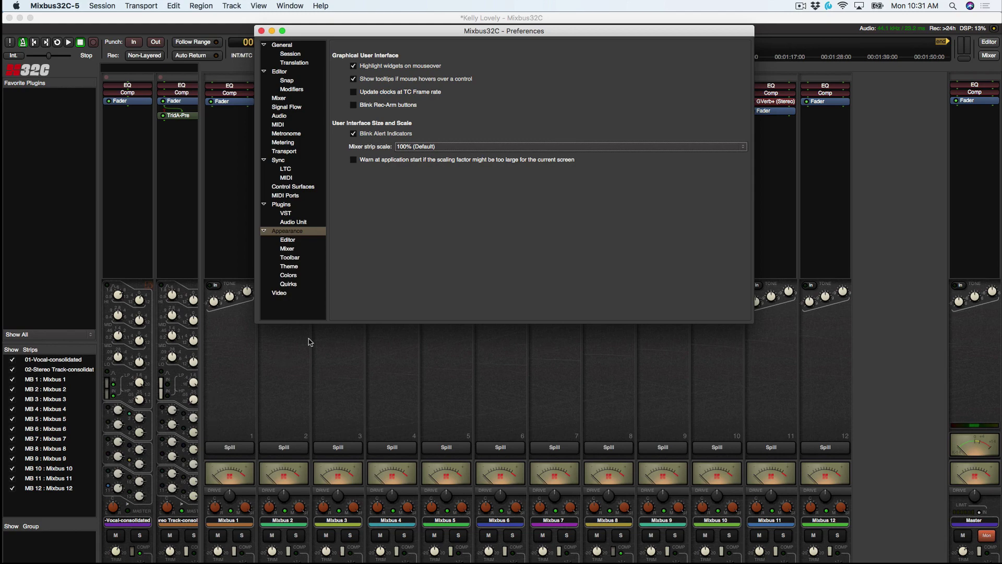
{"action": "left_click", "coordinate": [262, 31]}
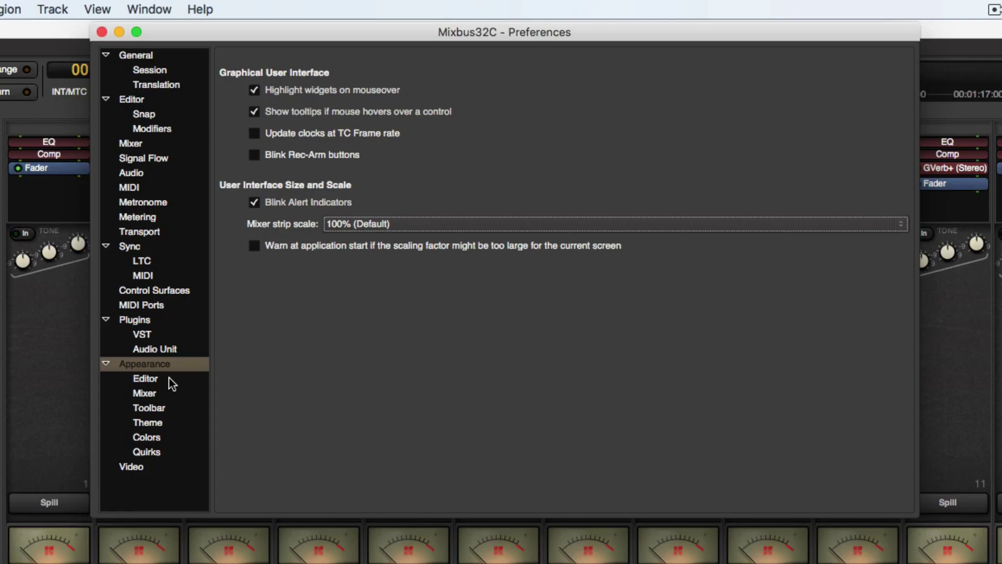
- Review the waveform scale choices in the Editor appearance preferences, keep logarithmic, and close the preferences
{"action": "left_click", "coordinate": [167, 378]}
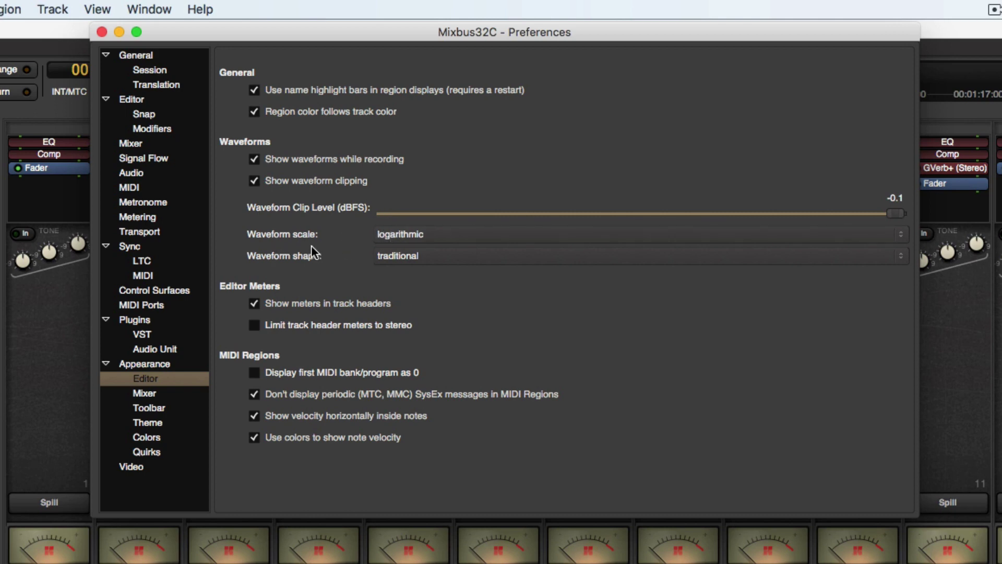
{"action": "left_click", "coordinate": [401, 236]}
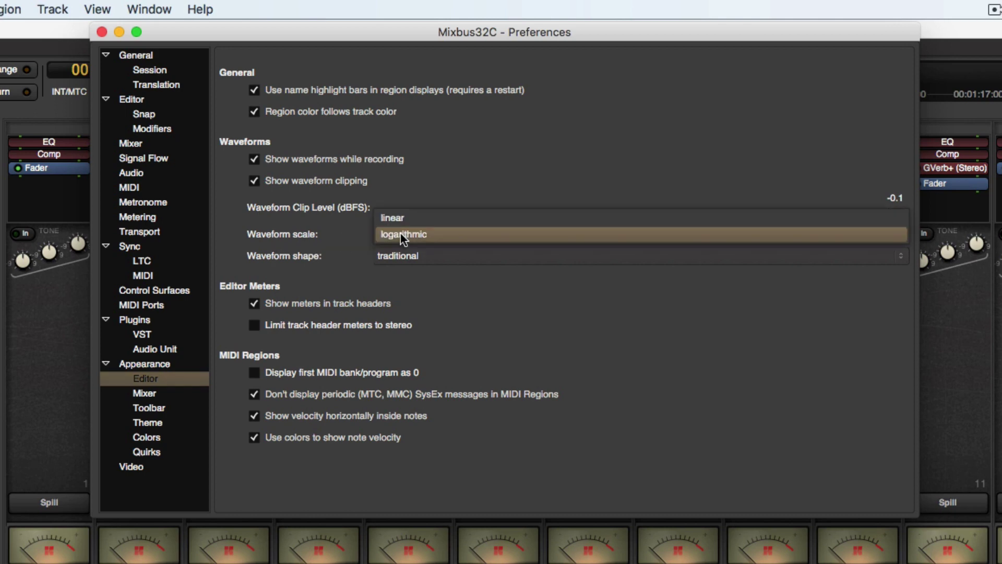
{"action": "left_click", "coordinate": [408, 235]}
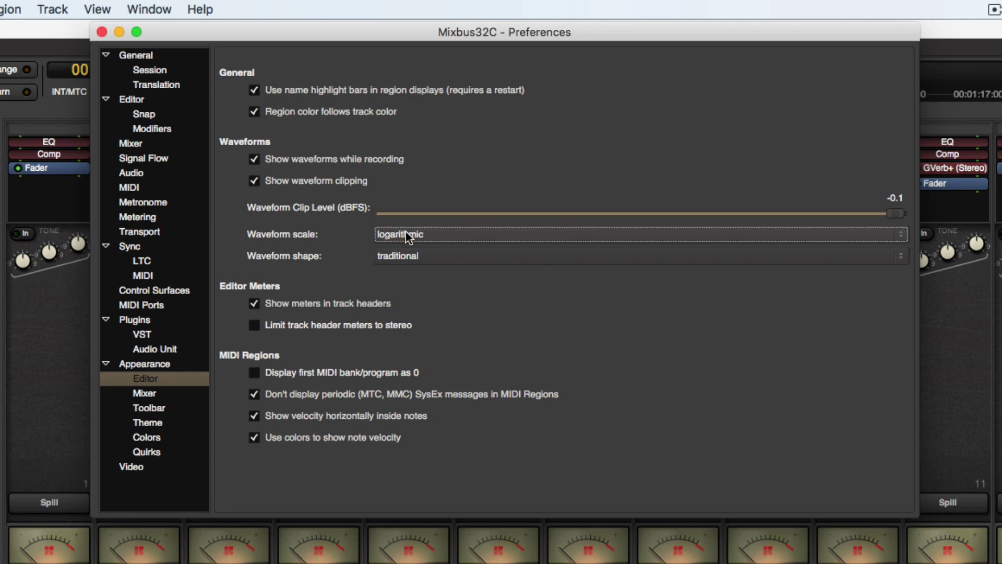
{"action": "left_click", "coordinate": [102, 32]}
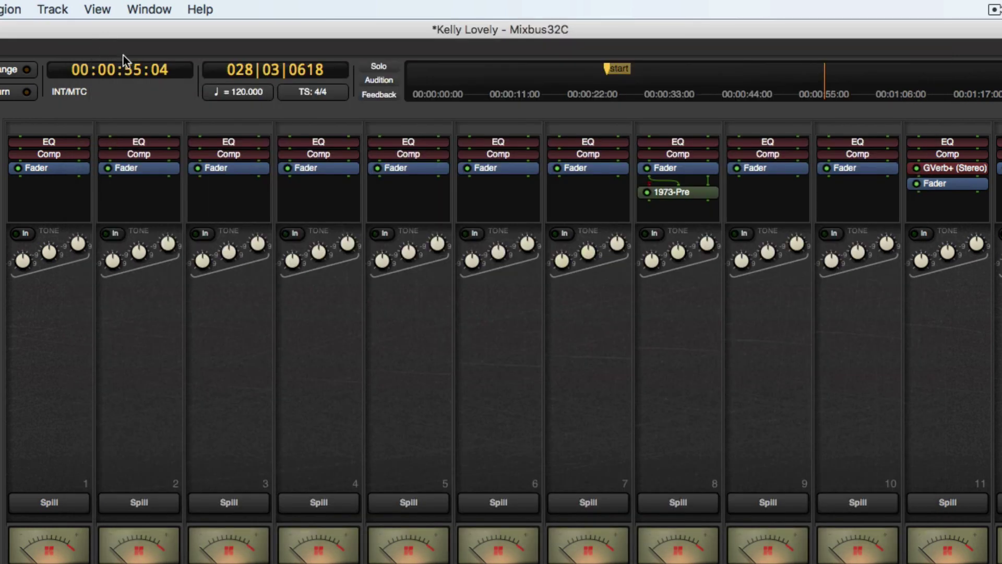
- Switch from the mixer to the editor view and enlarge the vocal track's height
{"action": "key", "text": "alt+m"}
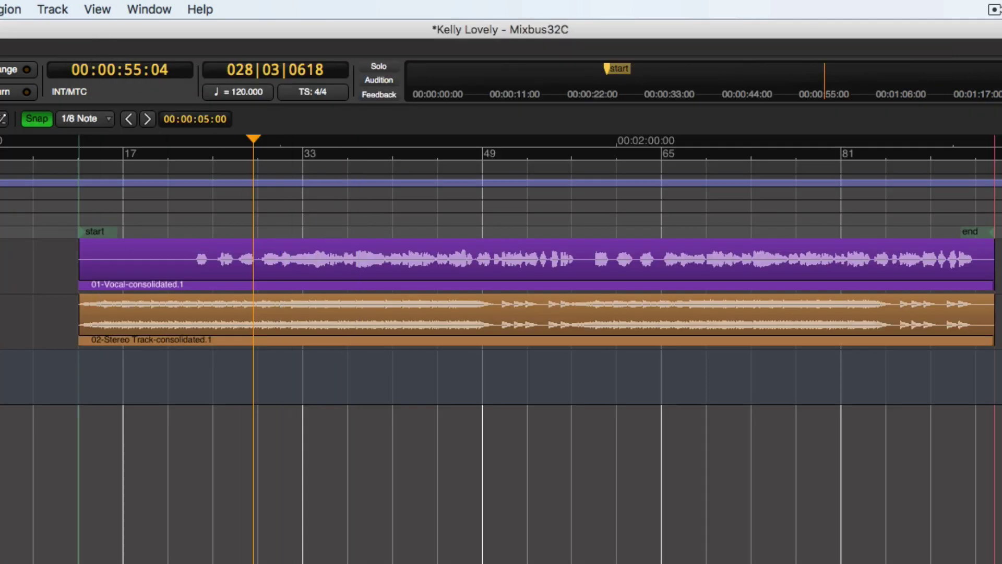
{"action": "key", "text": "f"}
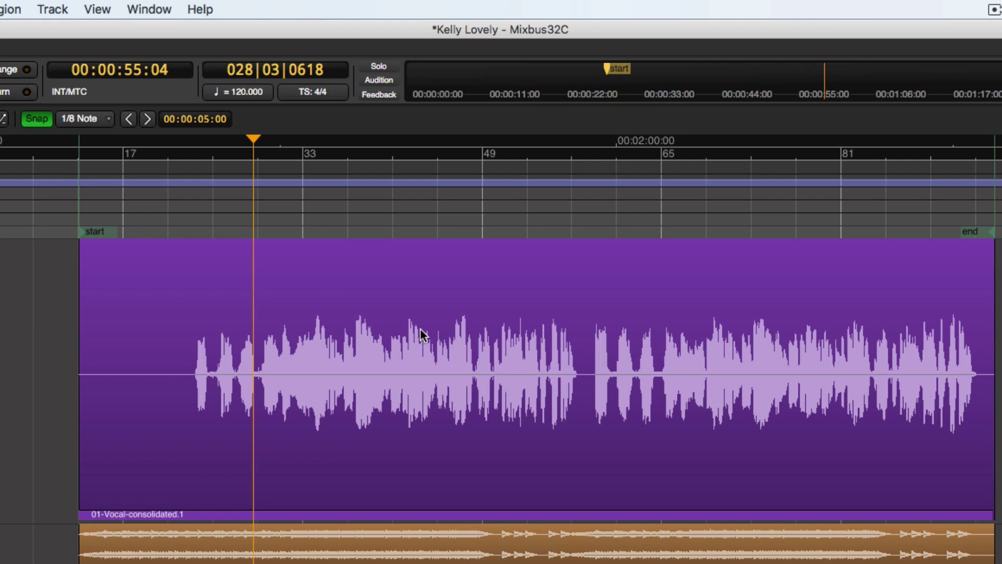
- Set the editor's waveform scale to linear and close the preferences to view the vocal waveform
{"action": "key", "text": "super+comma"}
{"action": "left_click", "coordinate": [430, 233]}
{"action": "left_click", "coordinate": [430, 214]}
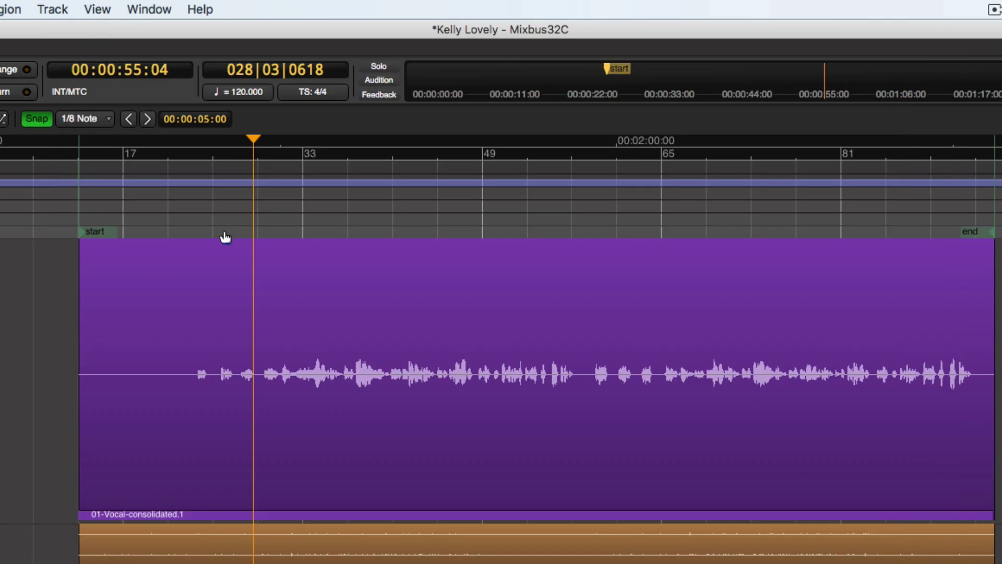
{"action": "left_click", "coordinate": [102, 29]}
- Set the editor's waveform scale to logarithmic and close the preferences
{"action": "key", "text": "super+comma"}
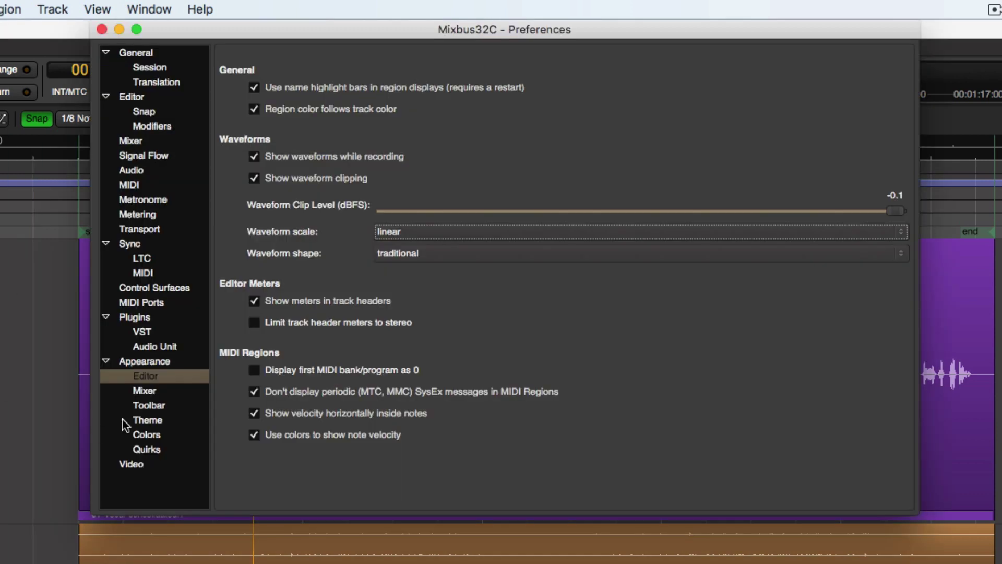
{"action": "left_click", "coordinate": [399, 231]}
{"action": "left_click", "coordinate": [402, 248]}
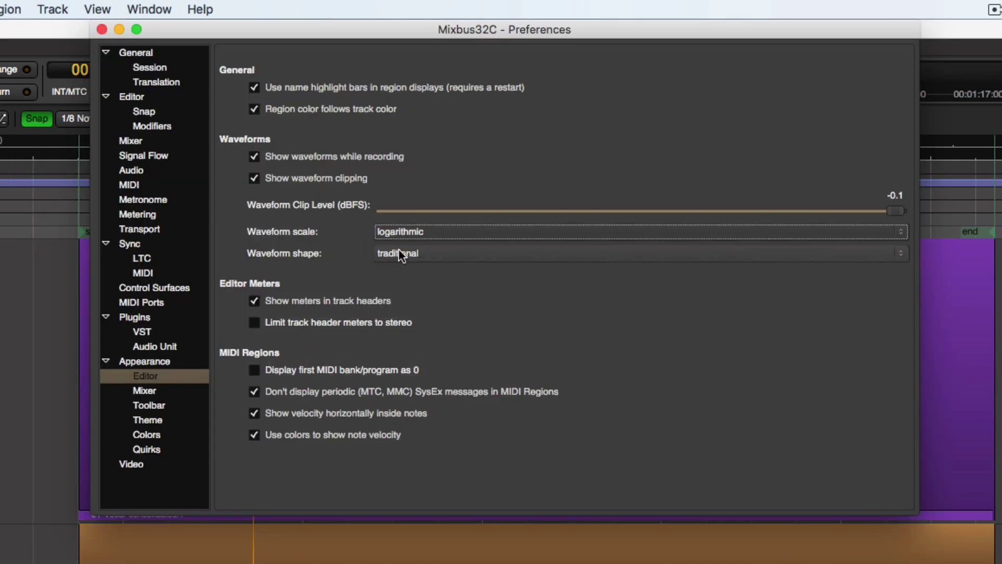
{"action": "left_click", "coordinate": [101, 29]}
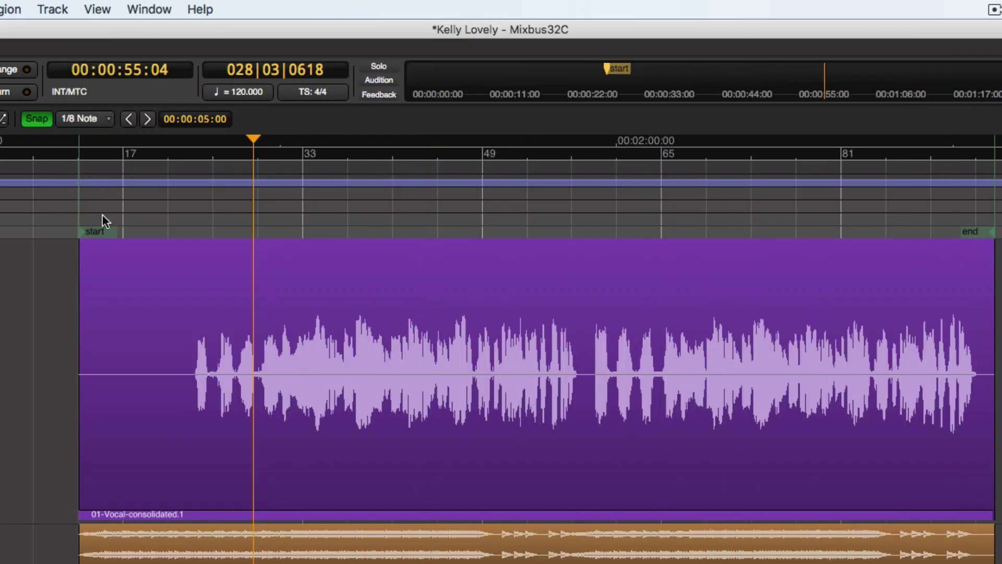
- Set the editor's waveform shape to rectified and close the preferences to view the vocal waveform
{"action": "key", "text": "super+comma"}
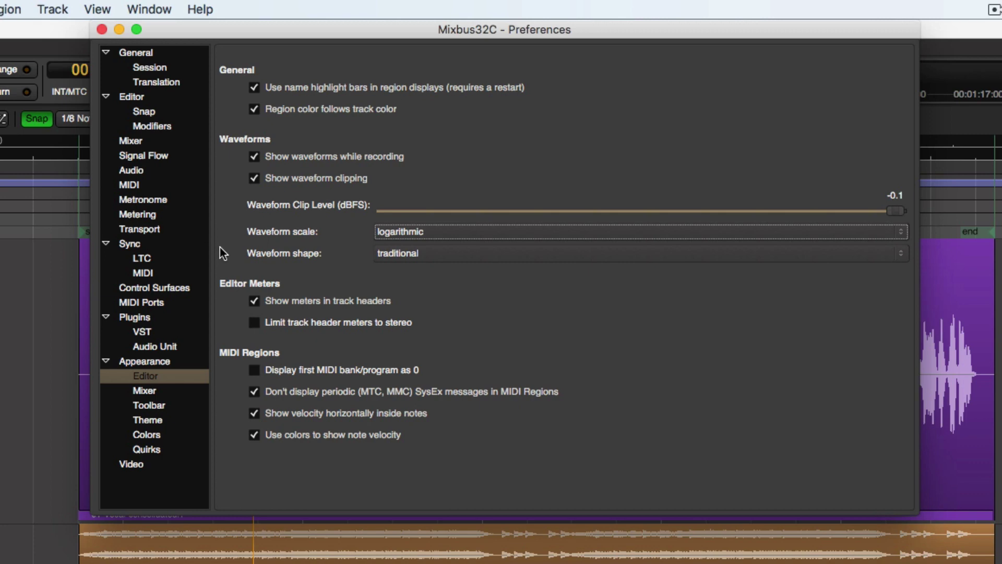
{"action": "left_click", "coordinate": [430, 254]}
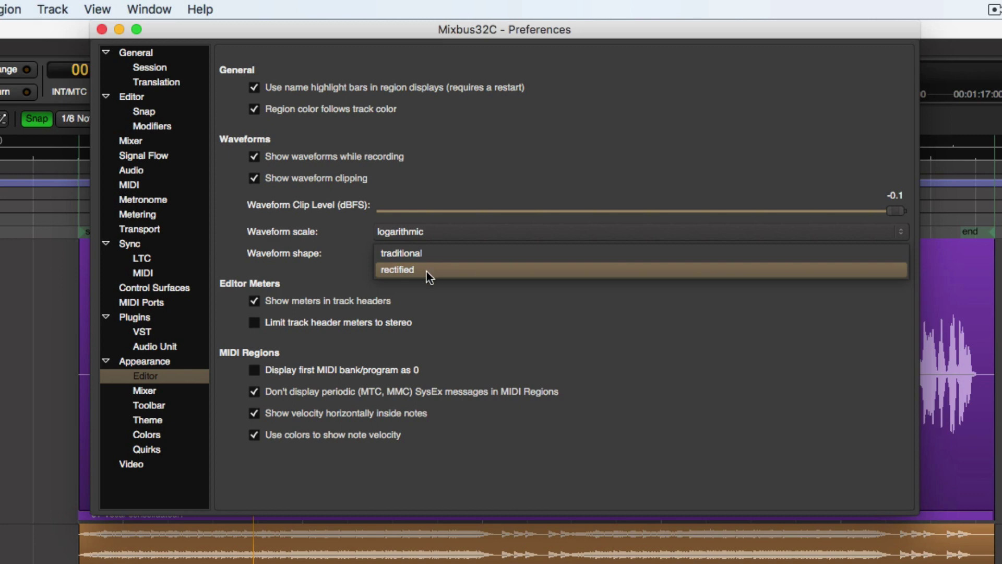
{"action": "left_click", "coordinate": [427, 271]}
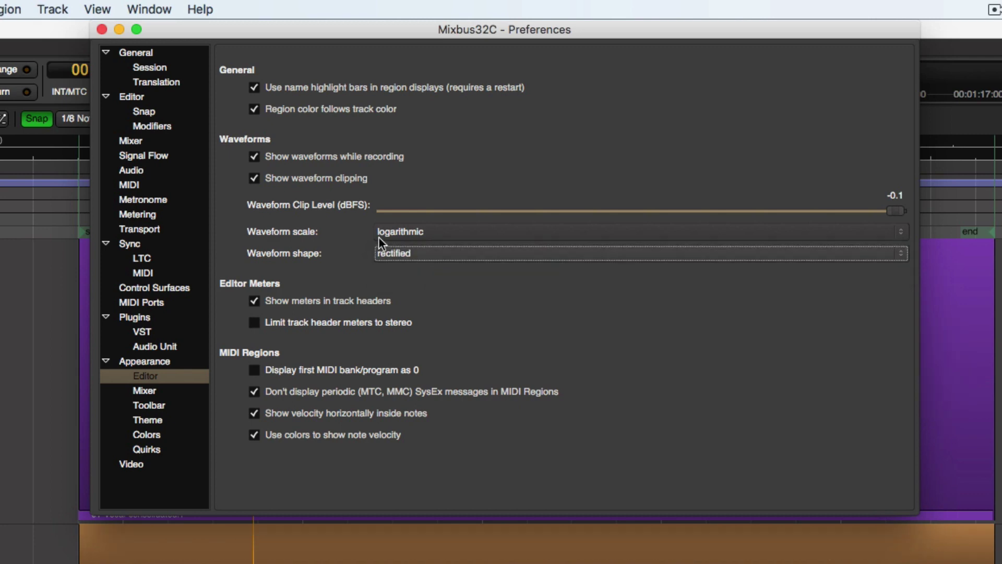
{"action": "left_click", "coordinate": [102, 30]}
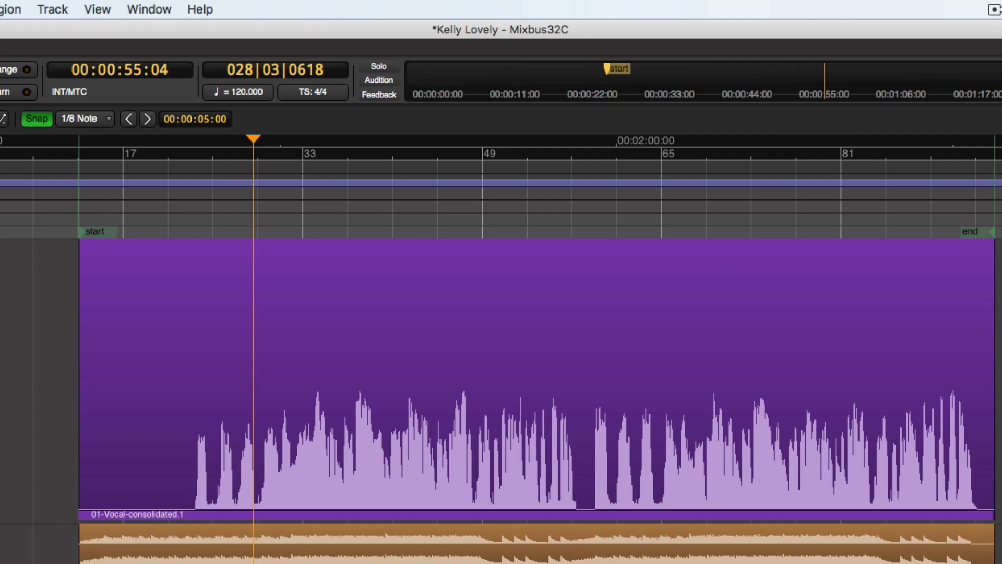
- Reopen the preferences and set the editor's waveform shape to traditional
{"action": "key", "text": "alt+p"}
{"action": "left_click", "coordinate": [406, 255]}
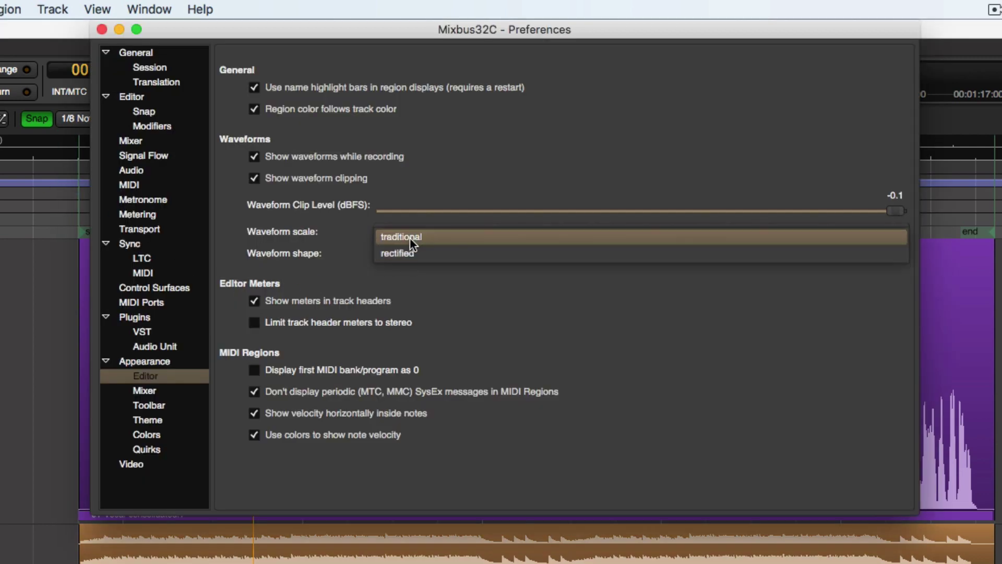
{"action": "left_click", "coordinate": [409, 236]}
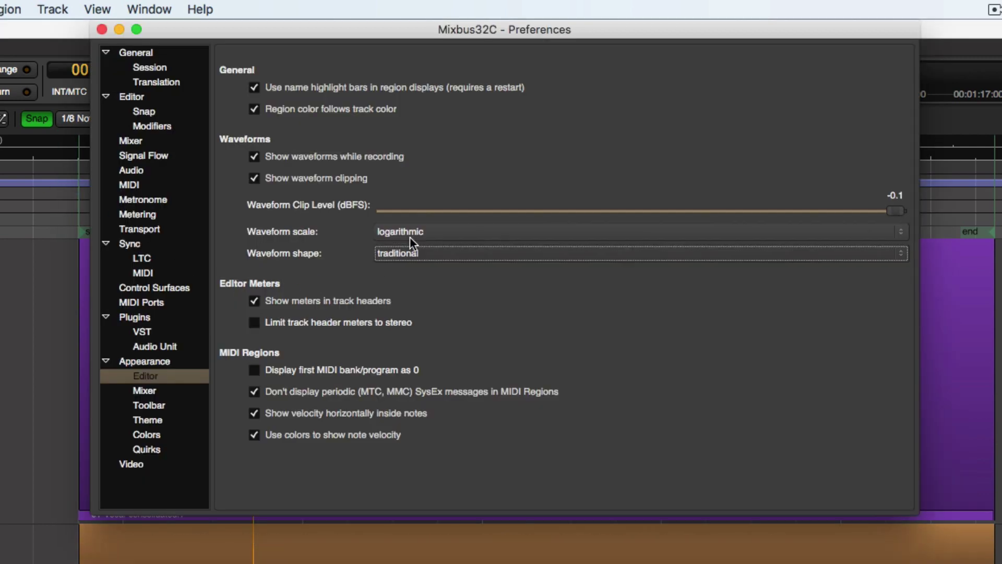
- Open the Toolbar appearance preferences and move the preferences window clear of the transport toolbar
{"action": "left_click", "coordinate": [155, 405]}
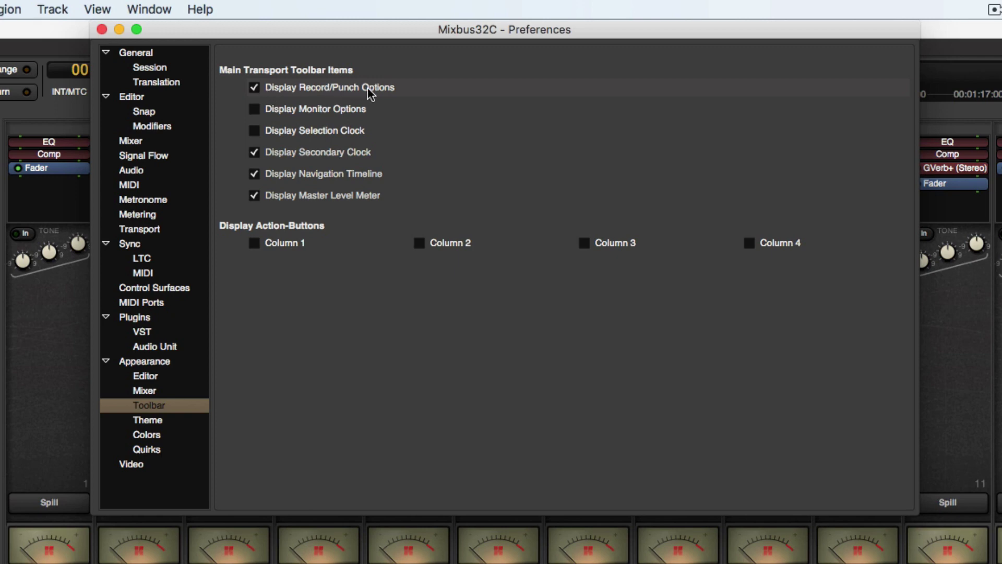
{"action": "left_click_drag", "start_coordinate": [272, 32], "coordinate": [496, 132]}
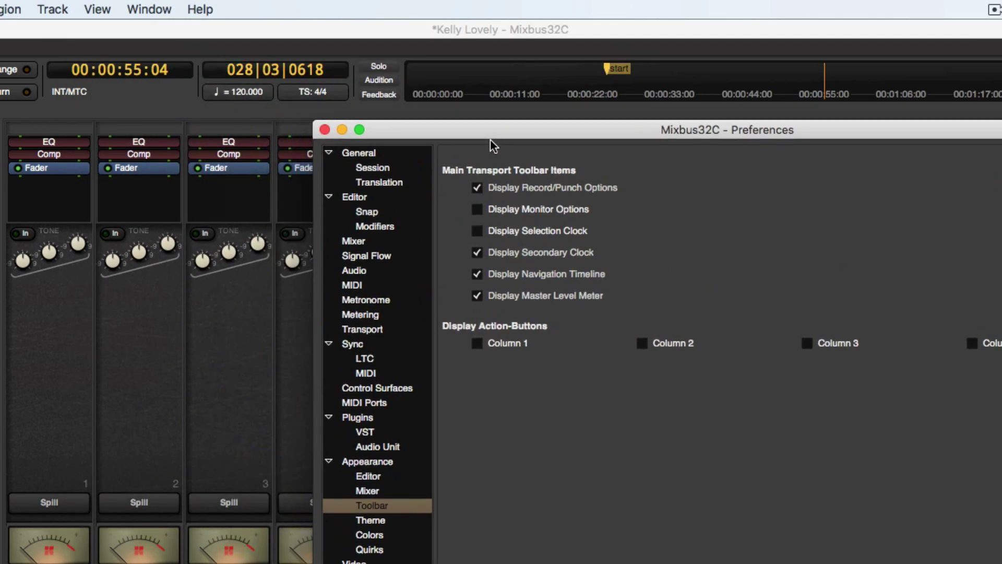
- Try hiding and restoring the toolbar's Record/Punch Options, and showing and hiding its Monitor Options
{"action": "left_click", "coordinate": [477, 188]}
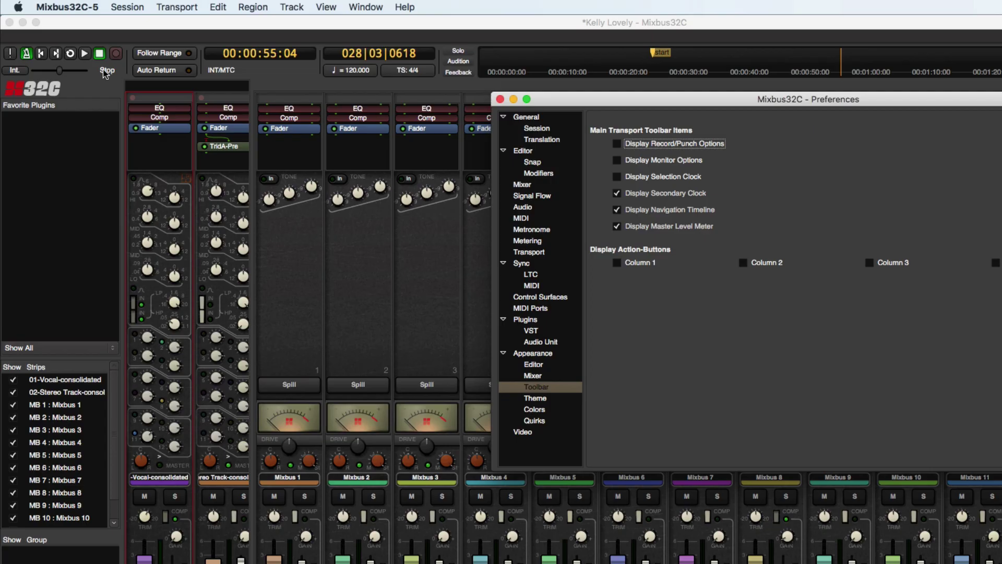
{"action": "left_click", "coordinate": [617, 144]}
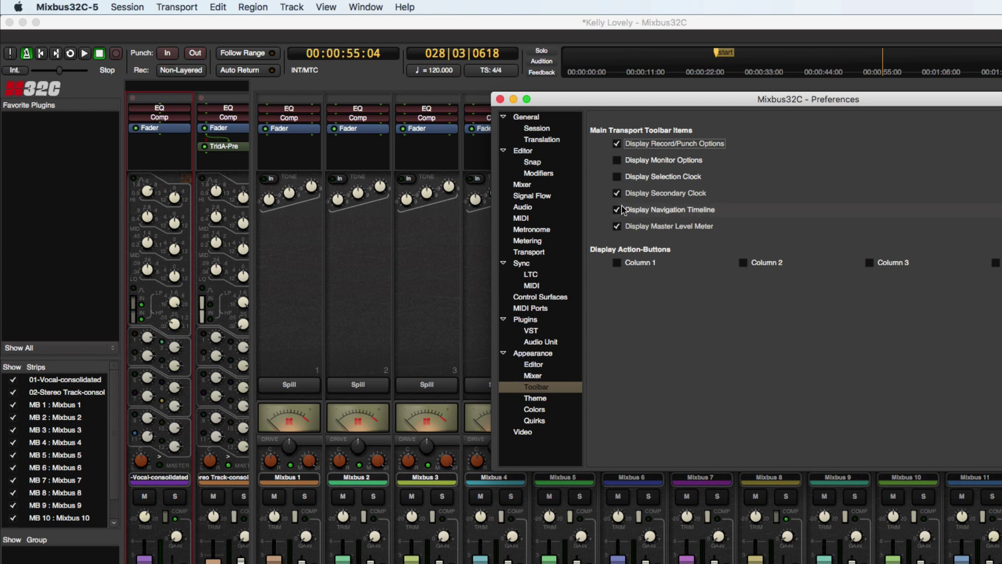
{"action": "left_click", "coordinate": [616, 162]}
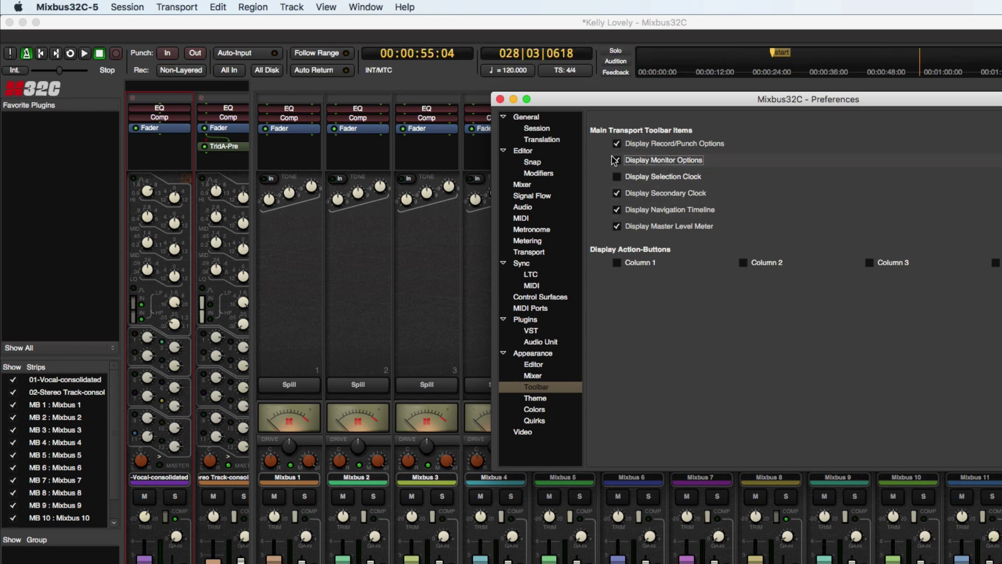
{"action": "left_click", "coordinate": [618, 161]}
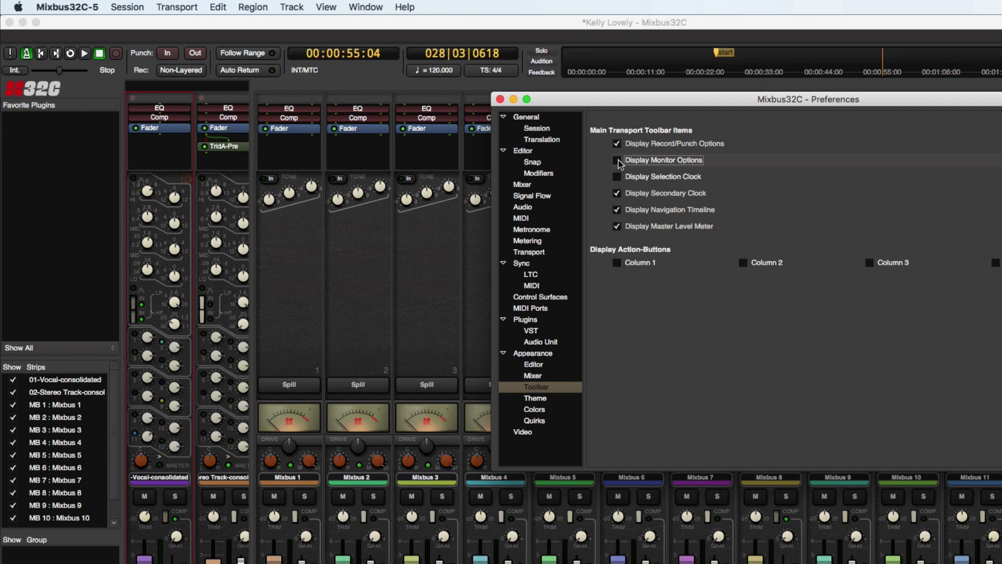
{"action": "left_click", "coordinate": [617, 161]}
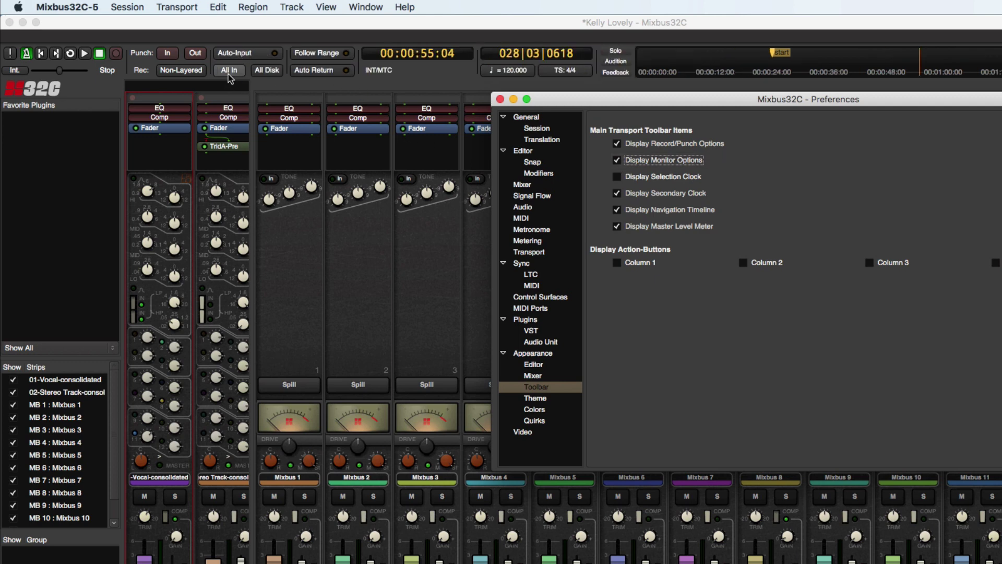
{"action": "left_click", "coordinate": [618, 162]}
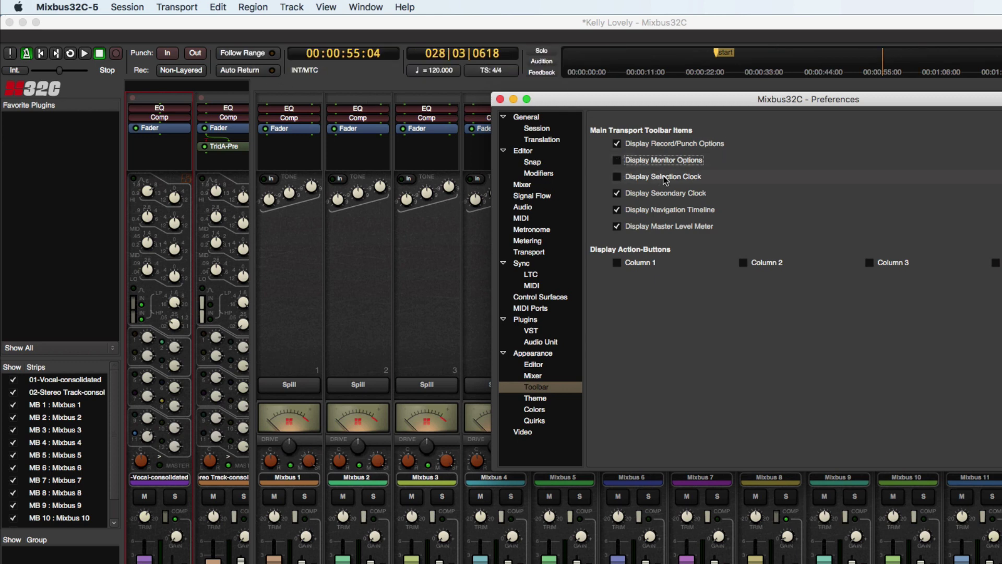
- Turn on Display Selection Clock for the main transport toolbar
{"action": "left_click", "coordinate": [616, 178]}
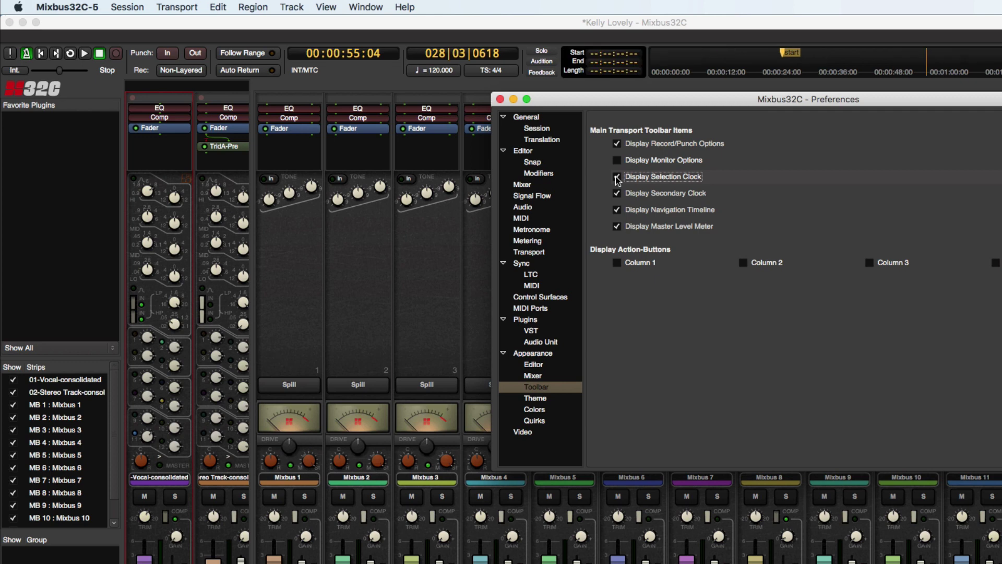
- Hide both the Selection Clock and the Secondary Clock from the main transport toolbar
{"action": "left_click", "coordinate": [618, 178]}
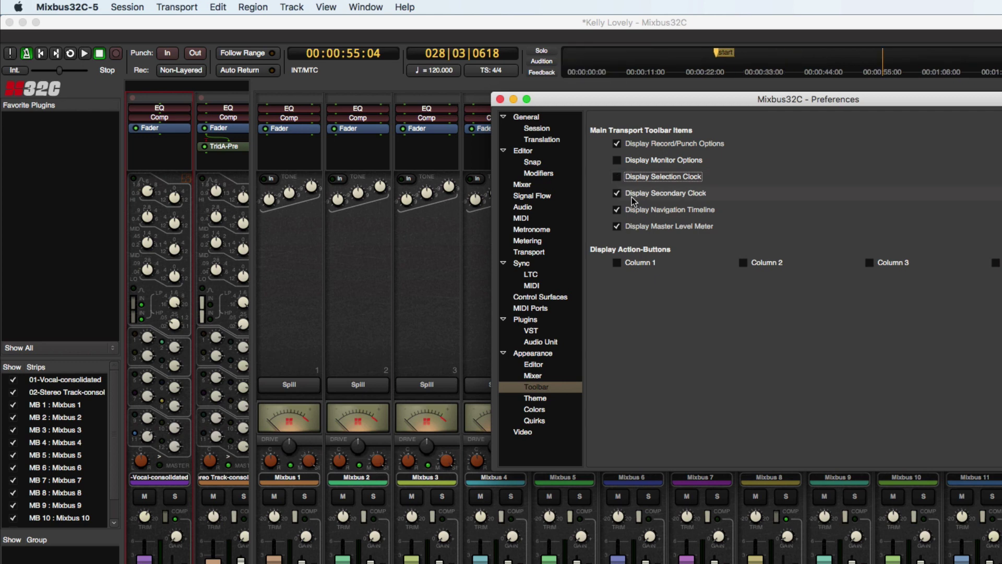
{"action": "left_click", "coordinate": [618, 194]}
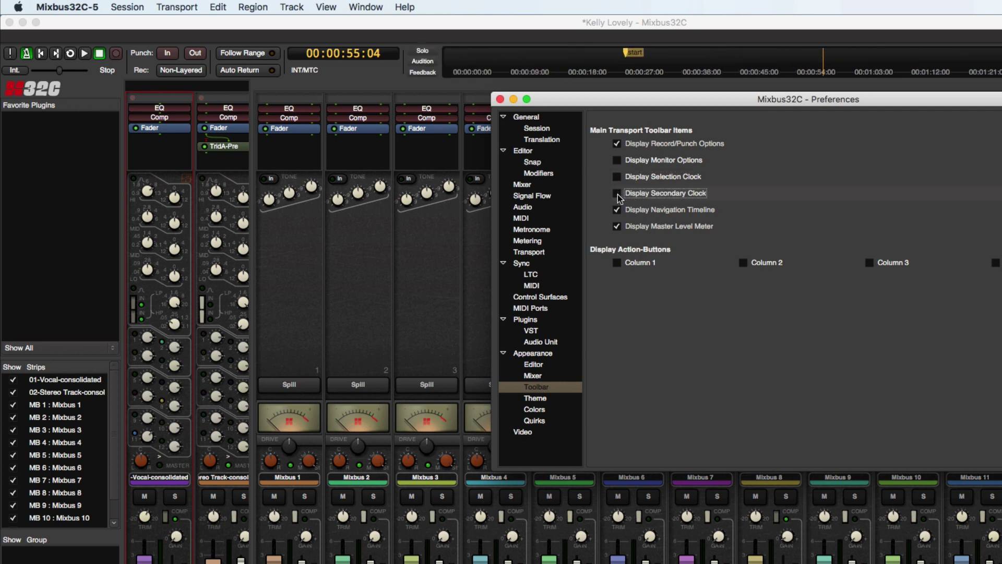
{"action": "left_click", "coordinate": [618, 193]}
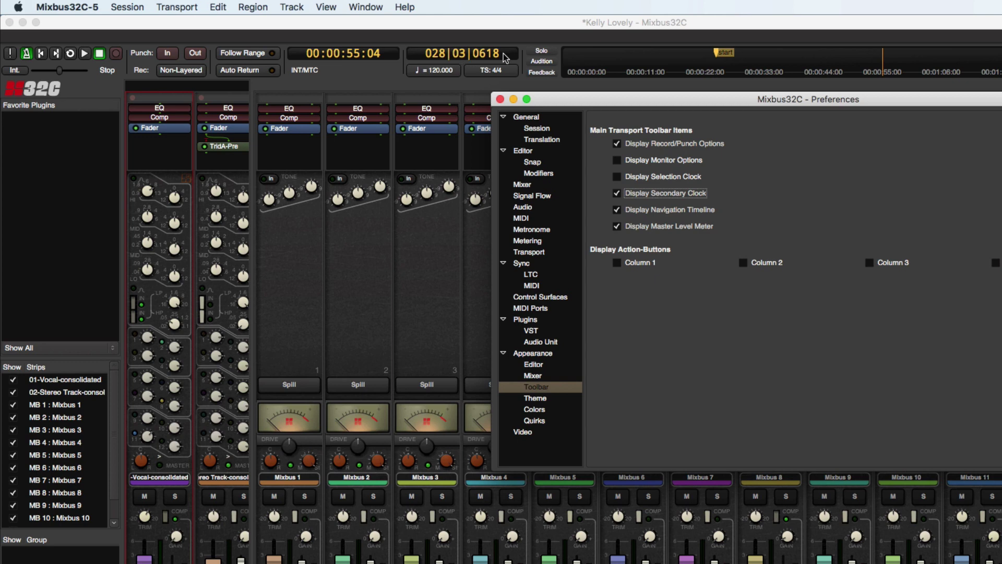
{"action": "left_click", "coordinate": [616, 194]}
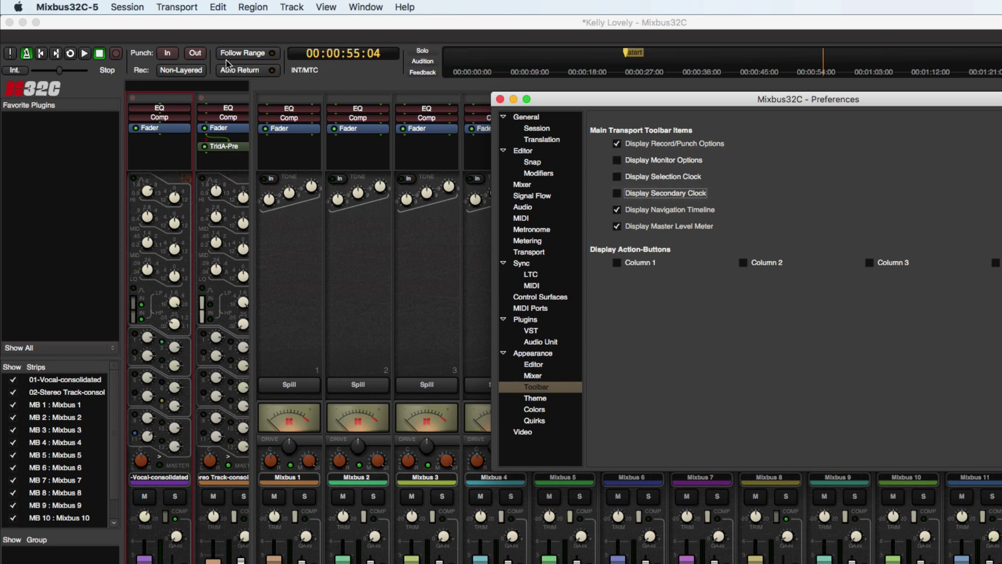
- Try hiding and restoring the toolbar's Navigation Timeline, and do the same with its Master Level Meter
{"action": "left_click", "coordinate": [617, 209]}
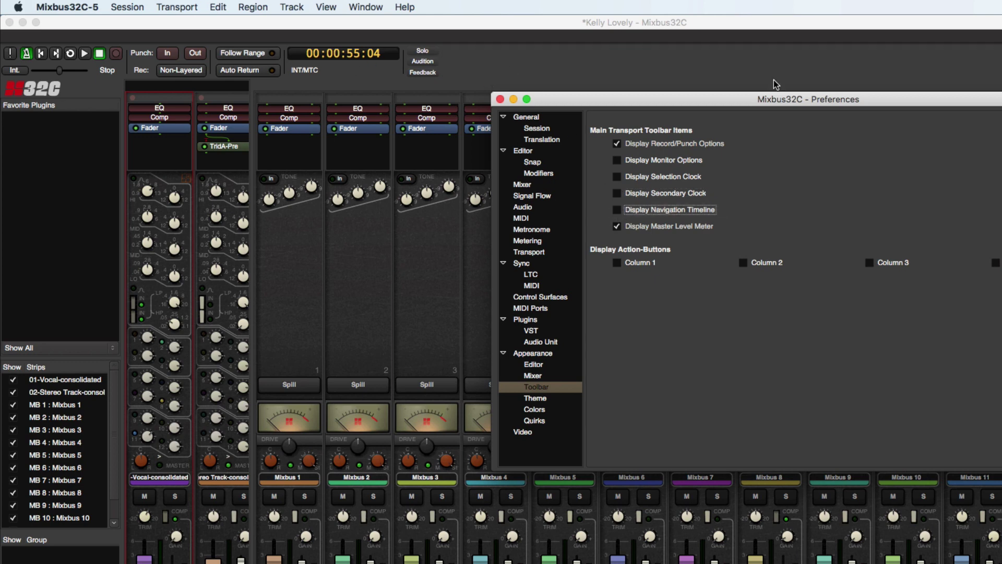
{"action": "left_click", "coordinate": [618, 210]}
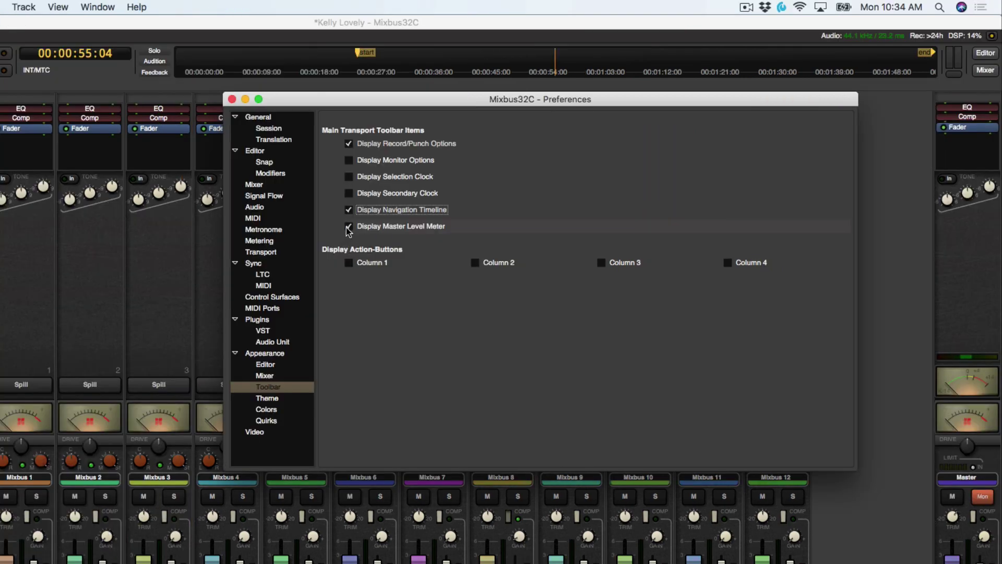
{"action": "left_click", "coordinate": [617, 227]}
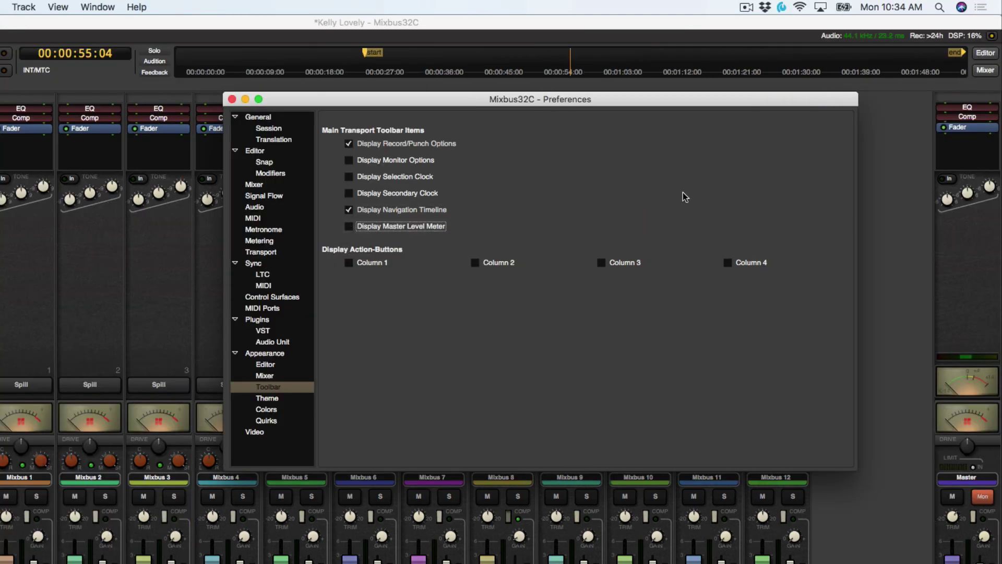
{"action": "left_click", "coordinate": [359, 226]}
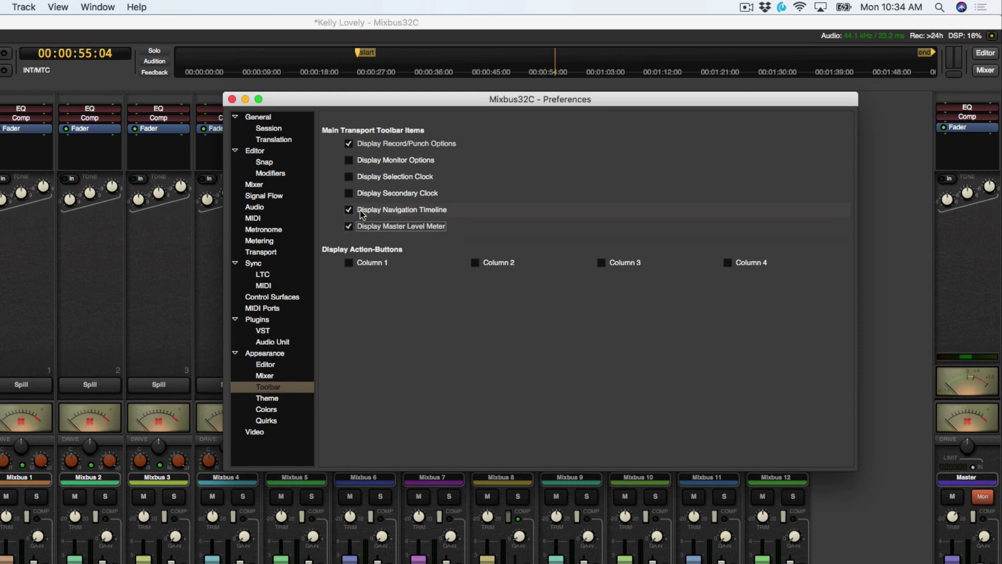
- Open the Theme appearance preferences and try the "flat" button style on and off
{"action": "left_click", "coordinate": [279, 399]}
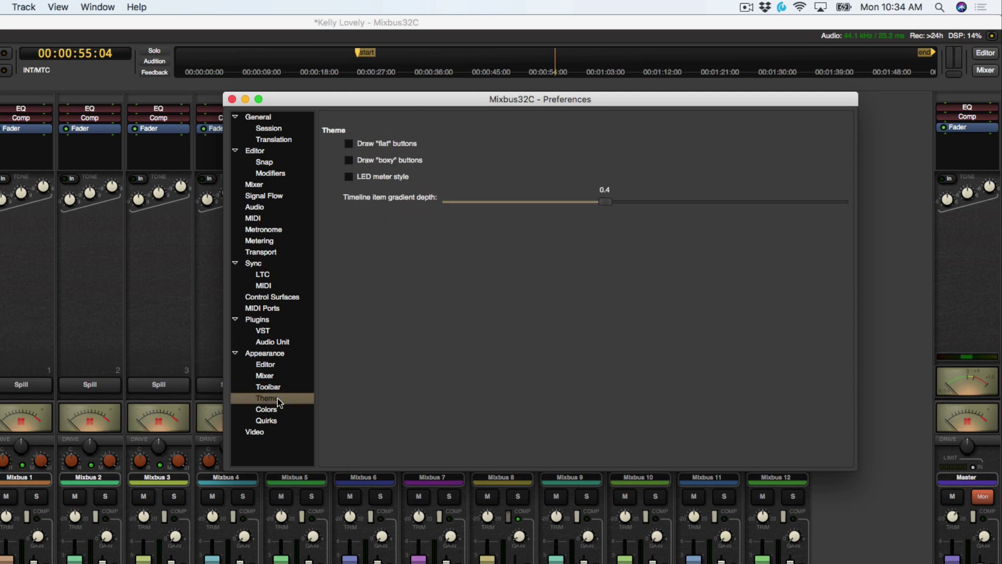
{"action": "left_click", "coordinate": [350, 144]}
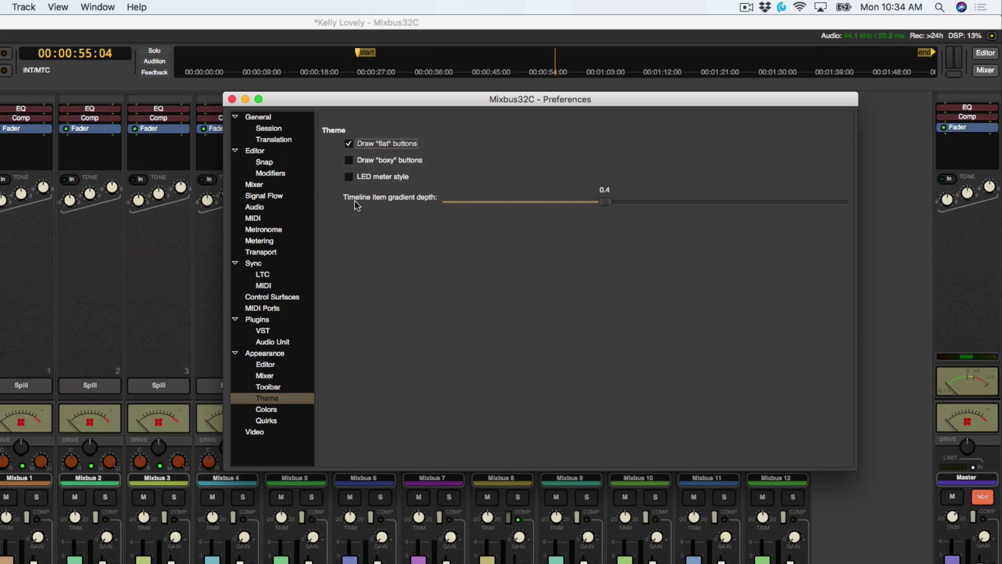
{"action": "left_click", "coordinate": [349, 162]}
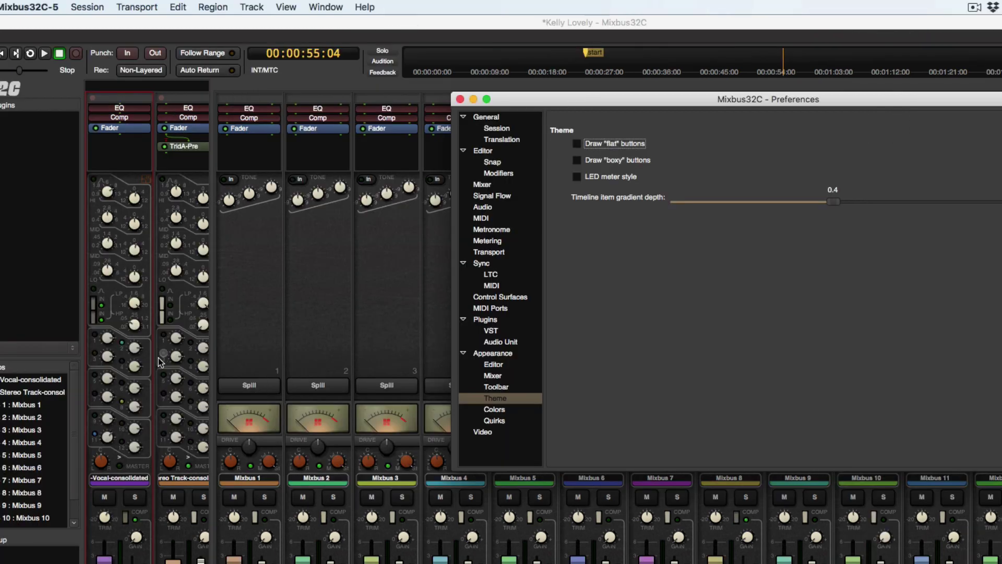
{"action": "left_click", "coordinate": [349, 144]}
{"action": "left_click", "coordinate": [576, 144]}
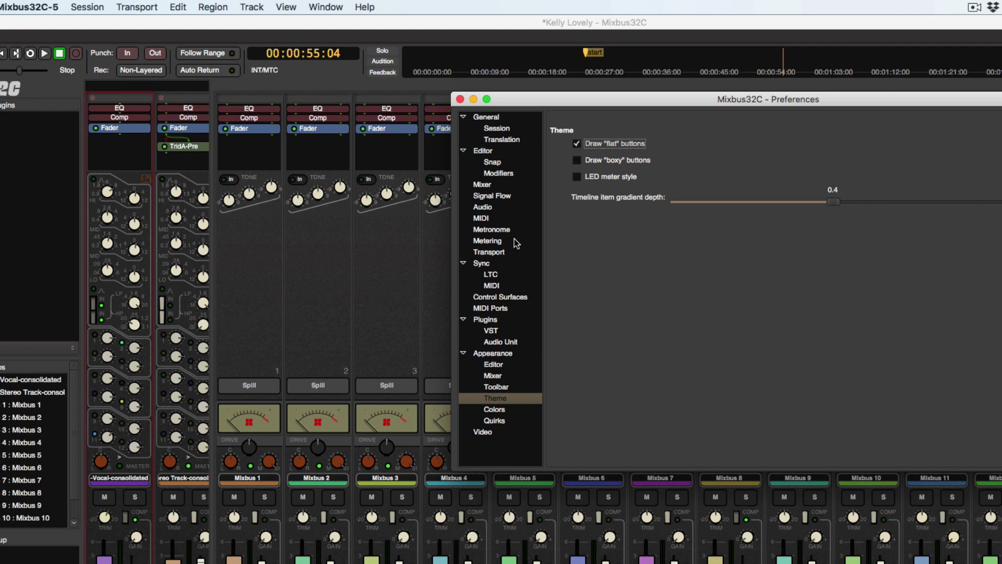
- Try the LED meter style and the "boxy" button drawing in the theme settings, leaving both disabled
{"action": "left_click", "coordinate": [577, 176]}
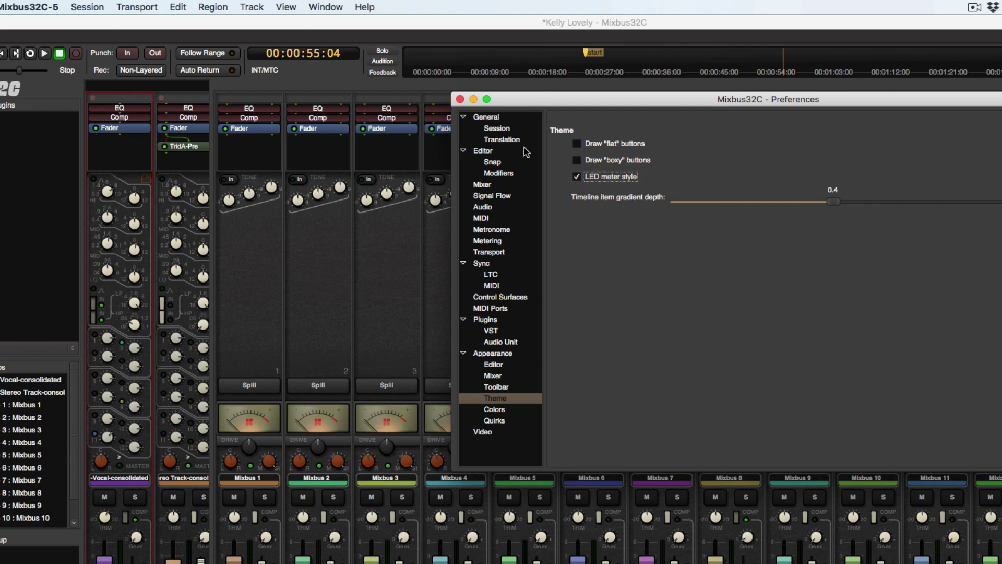
{"action": "left_click", "coordinate": [577, 160]}
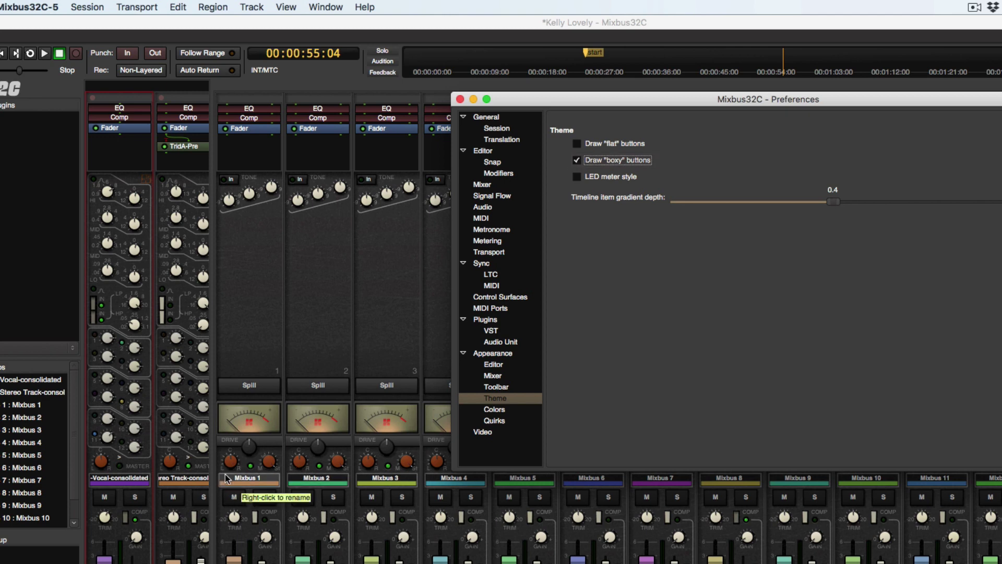
{"action": "left_click", "coordinate": [577, 160]}
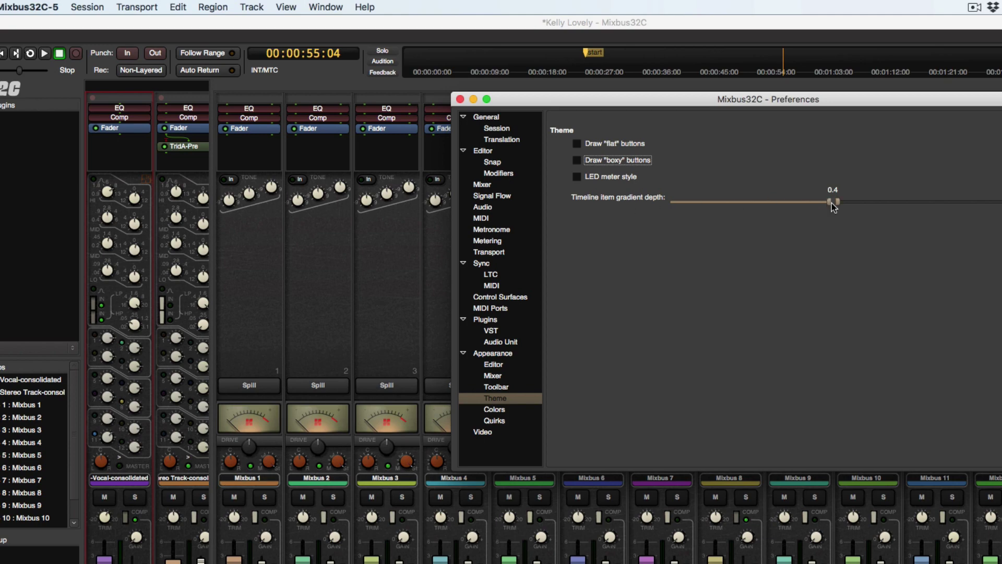
- Raise the timeline item gradient depth strongly and check how the regions look in the editor
{"action": "left_click_drag", "start_coordinate": [833, 201], "coordinate": [1000, 201]}
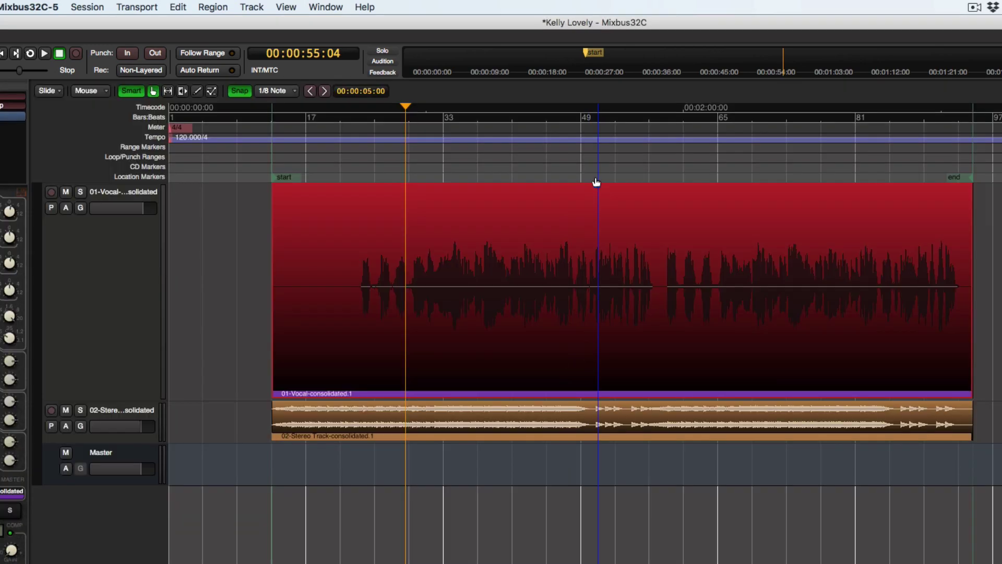
{"action": "scroll", "coordinate": [595, 179], "scroll_direction": "up", "scroll_amount": 2}
{"action": "scroll", "coordinate": [566, 182], "scroll_direction": "down", "scroll_amount": 1}
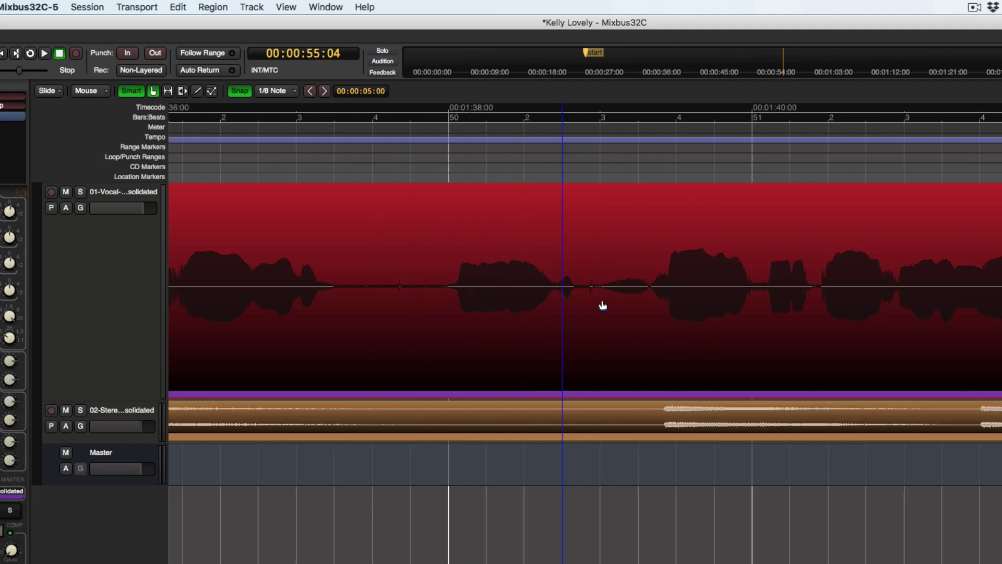
- Reopen the preferences, set the timeline item gradient depth to 0.0 and check the regions in the editor
{"action": "left_click", "coordinate": [45, 11]}
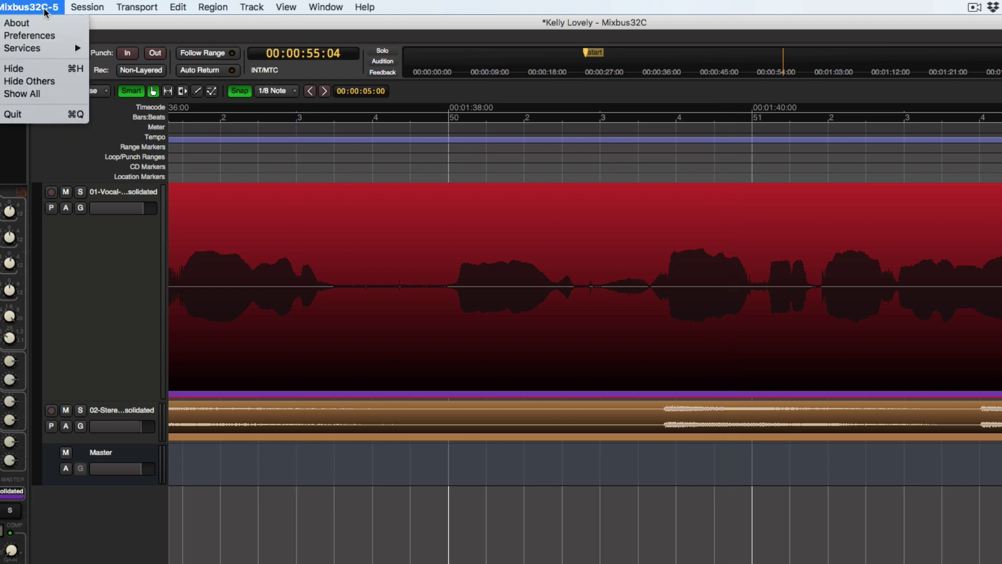
{"action": "left_click", "coordinate": [36, 33]}
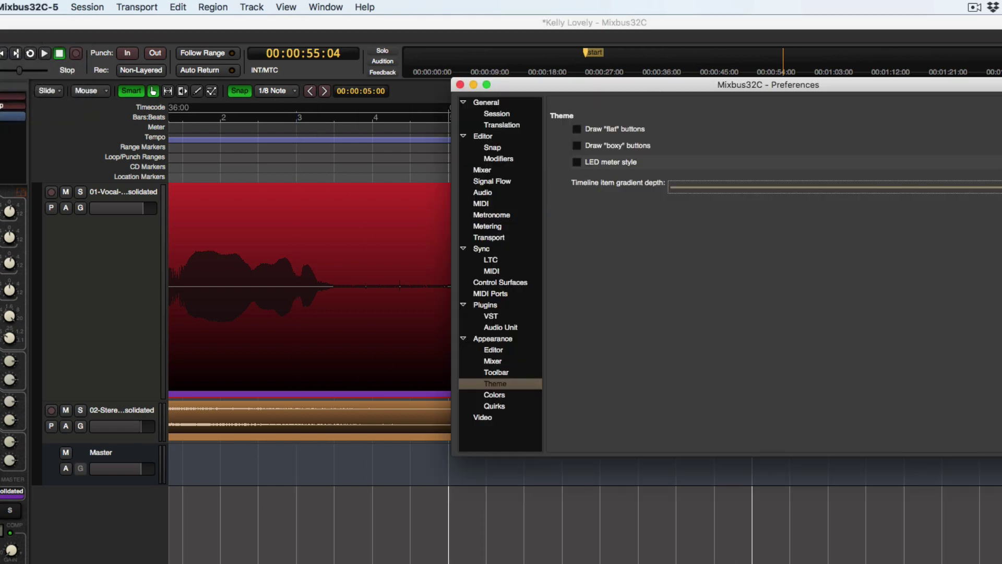
{"action": "left_click_drag", "start_coordinate": [990, 187], "coordinate": [661, 226]}
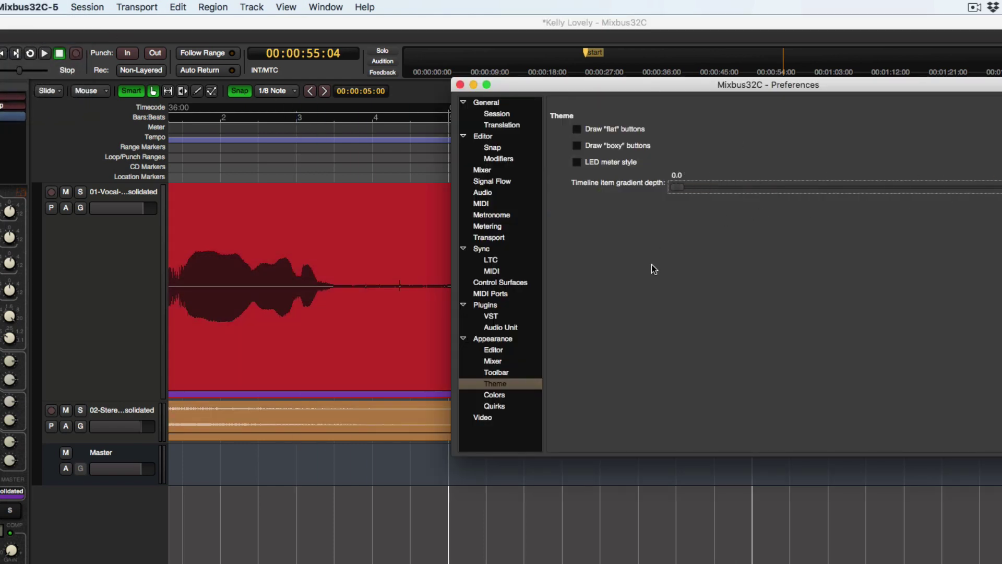
{"action": "left_click", "coordinate": [459, 85]}
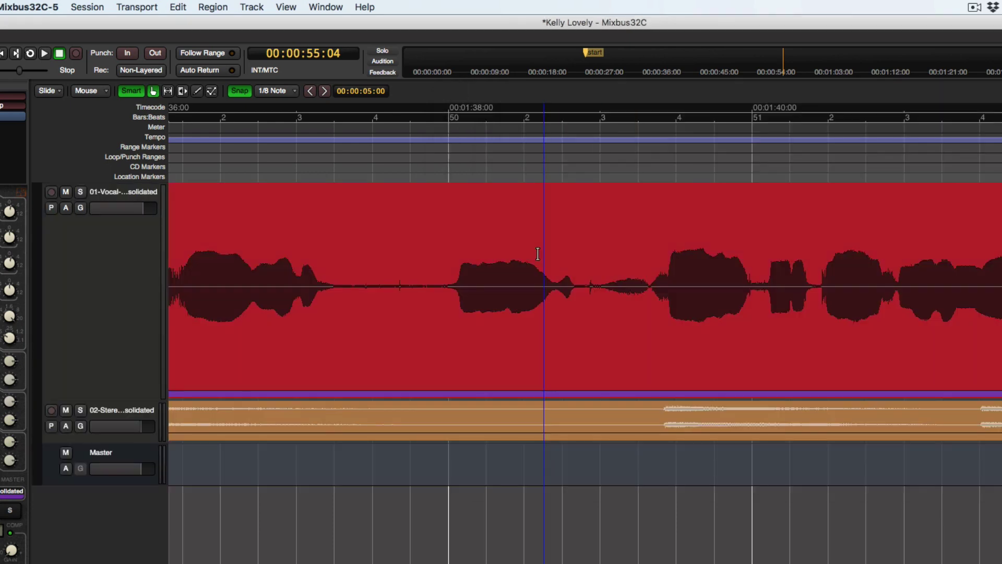
{"action": "key", "text": "underscore"}
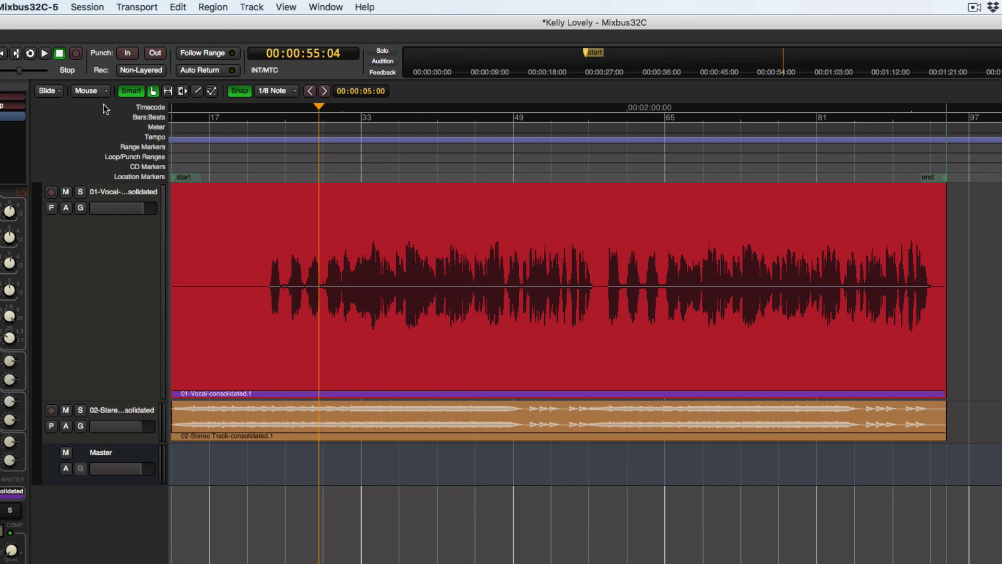
- Reopen the preferences and set the timeline item gradient depth to 0.4
{"action": "left_click", "coordinate": [35, 10]}
{"action": "left_click", "coordinate": [31, 35]}
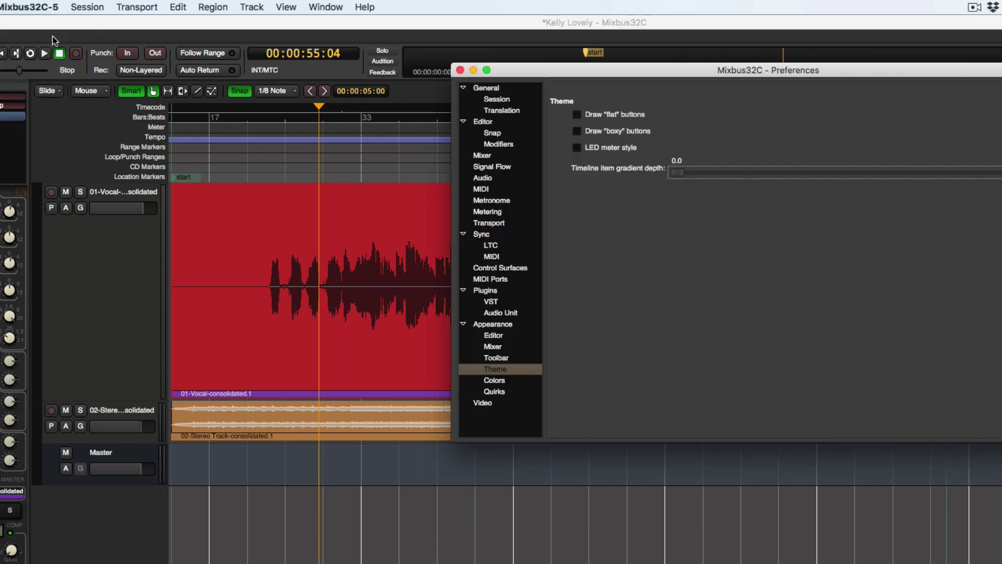
{"action": "left_click_drag", "start_coordinate": [681, 178], "coordinate": [834, 179]}
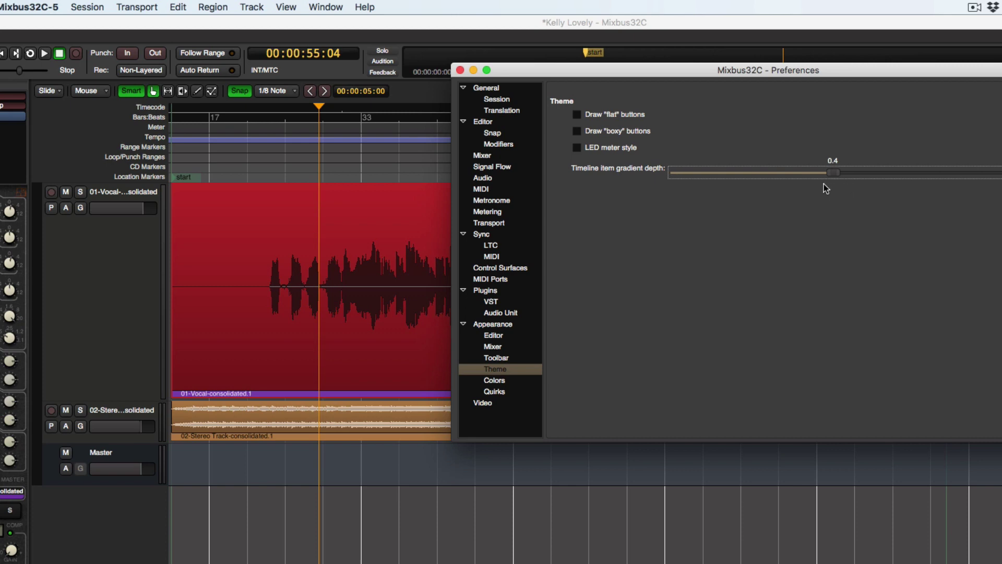
- Open the transparency settings of the Colors preferences and reduce the opaque region base to a mid-range level, checking the vocal region
{"action": "left_click", "coordinate": [496, 381]}
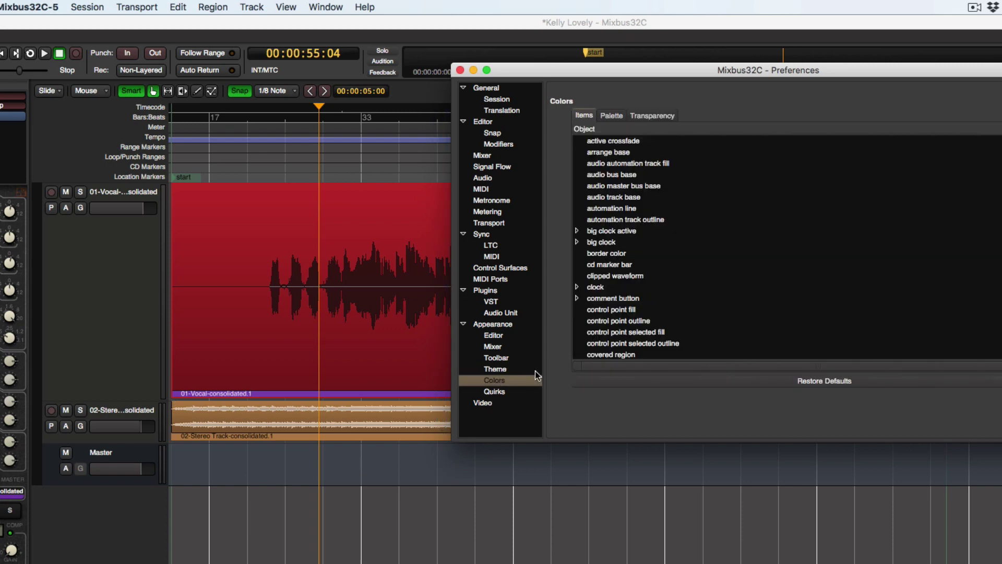
{"action": "left_click", "coordinate": [659, 119]}
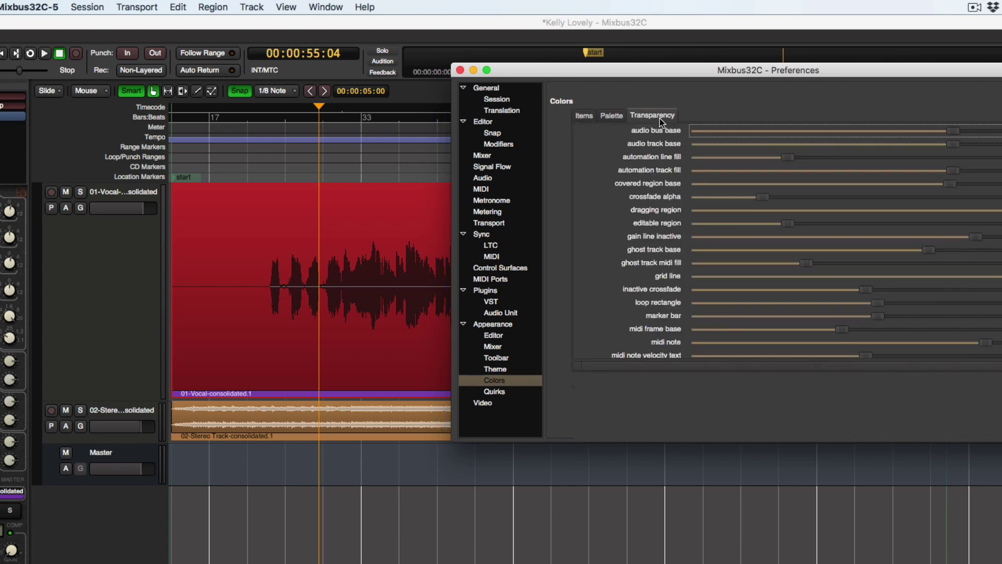
{"action": "scroll", "coordinate": [759, 256], "scroll_direction": "down", "scroll_amount": 5}
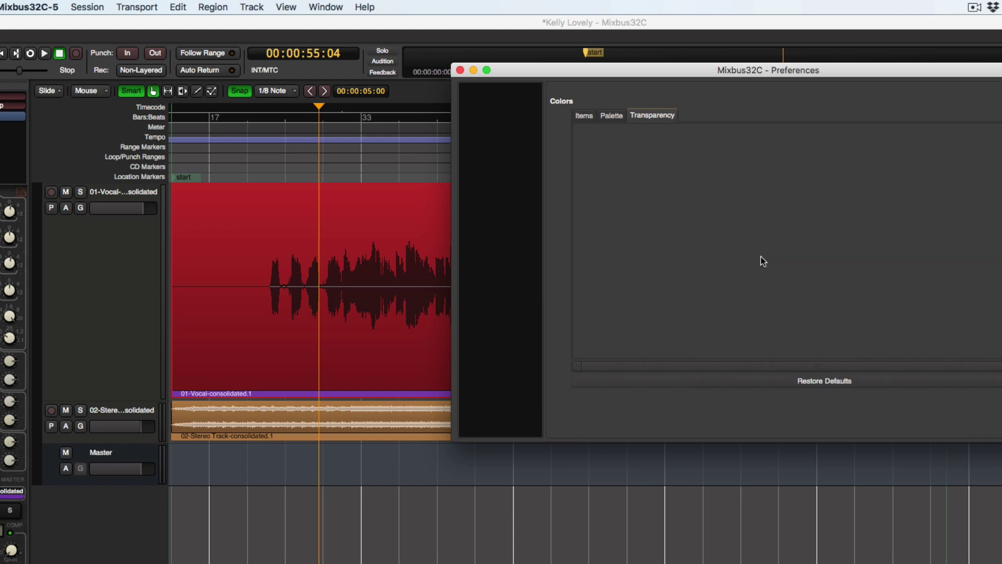
{"action": "scroll", "coordinate": [834, 240], "scroll_direction": "down", "scroll_amount": 4}
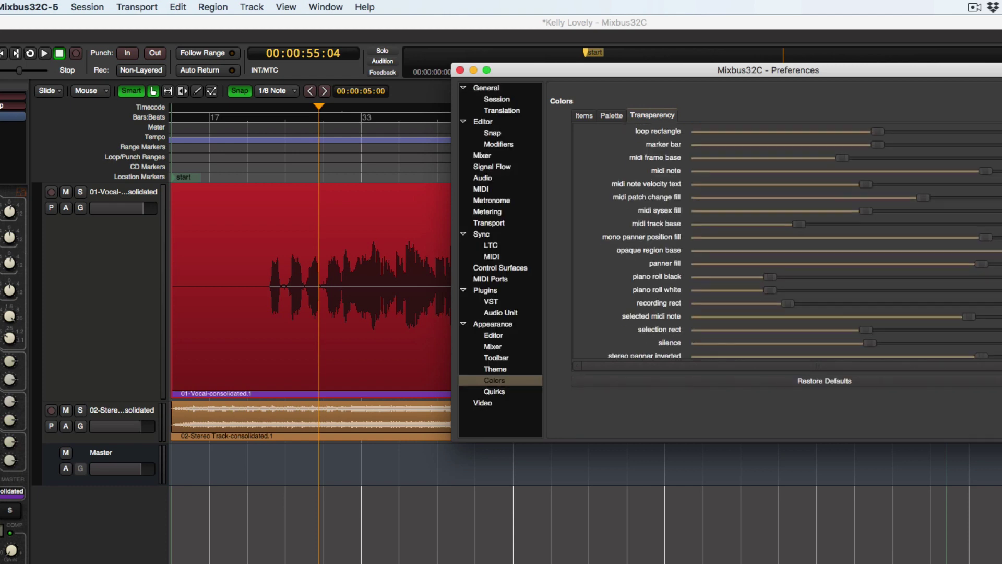
{"action": "left_click_drag", "start_coordinate": [980, 152], "coordinate": [836, 166]}
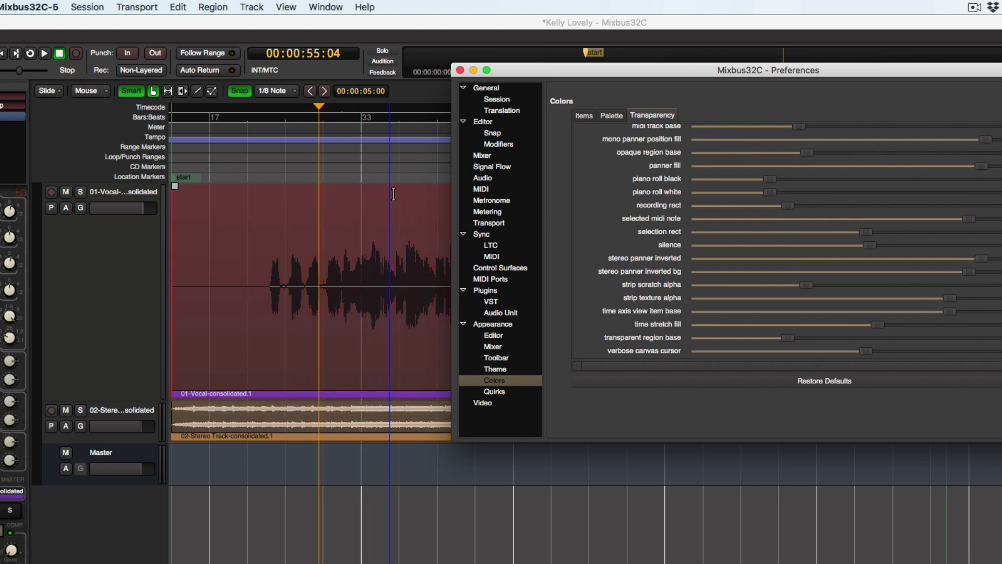
{"action": "key", "text": "minus"}
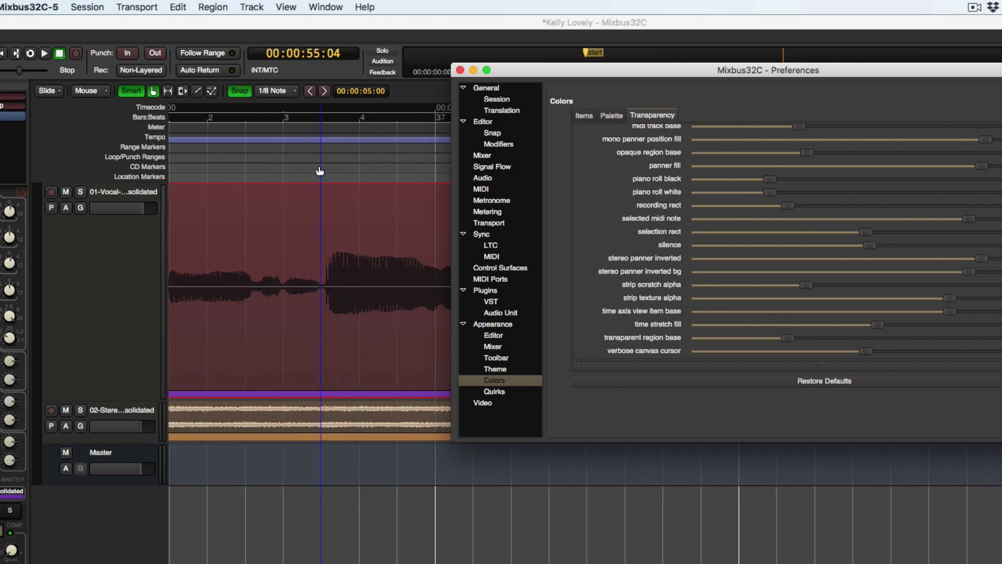
{"action": "key", "text": "equal"}
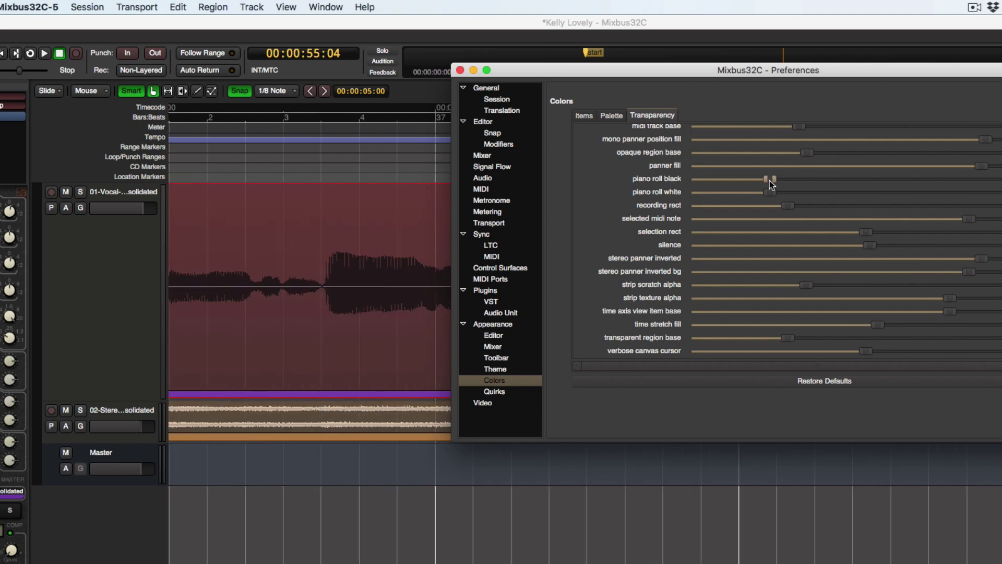
{"action": "left_click", "coordinate": [809, 155]}
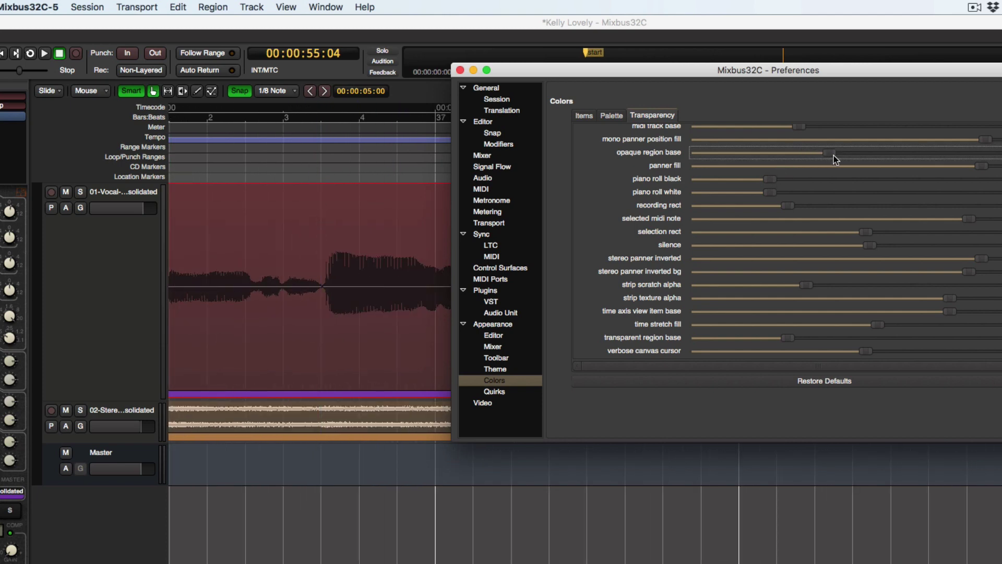
{"action": "left_click_drag", "start_coordinate": [833, 155], "coordinate": [862, 155]}
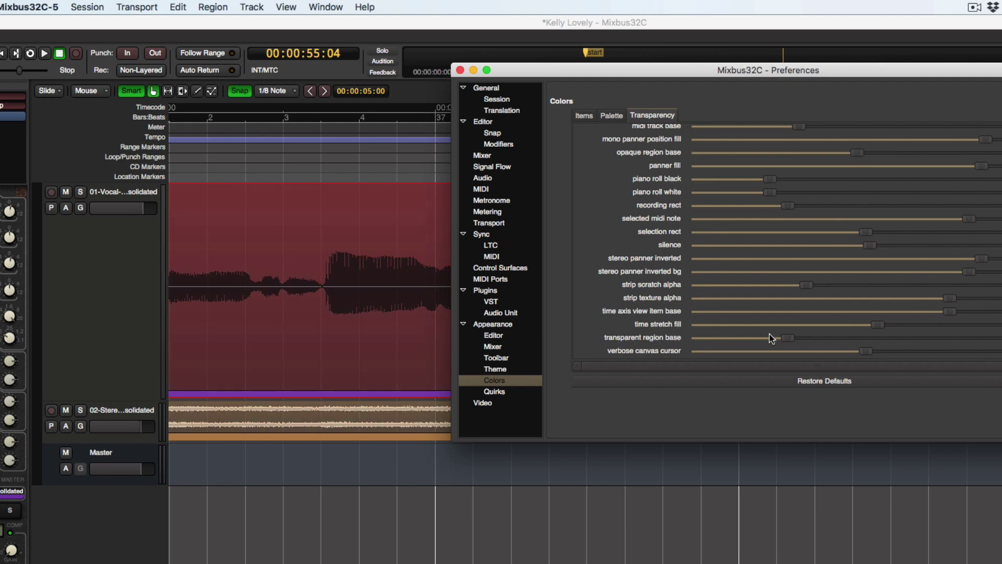
- Lower the audio bus base transparency setting to near its minimum
{"action": "scroll", "coordinate": [658, 214], "scroll_direction": "up", "scroll_amount": 10}
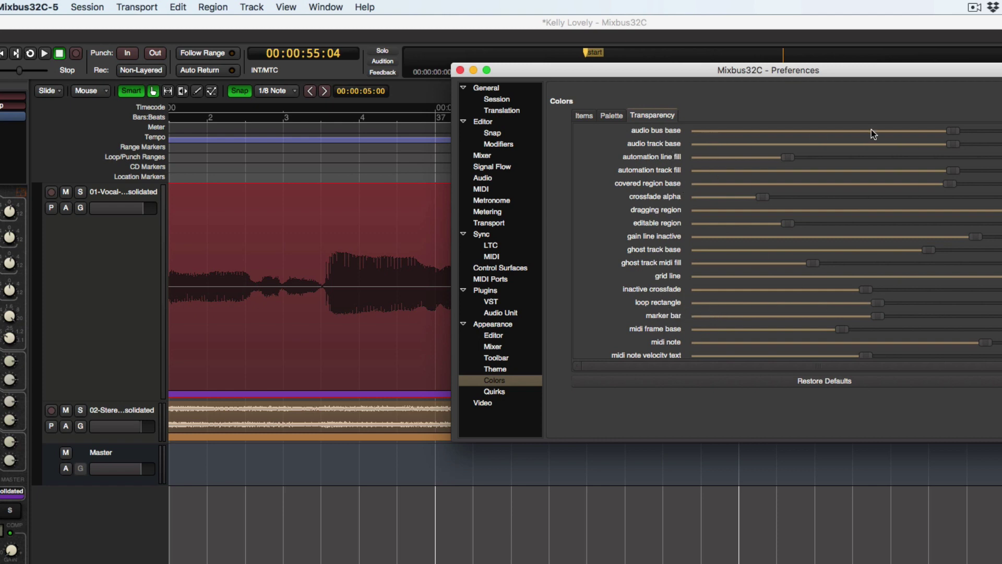
{"action": "left_click_drag", "start_coordinate": [950, 133], "coordinate": [762, 132]}
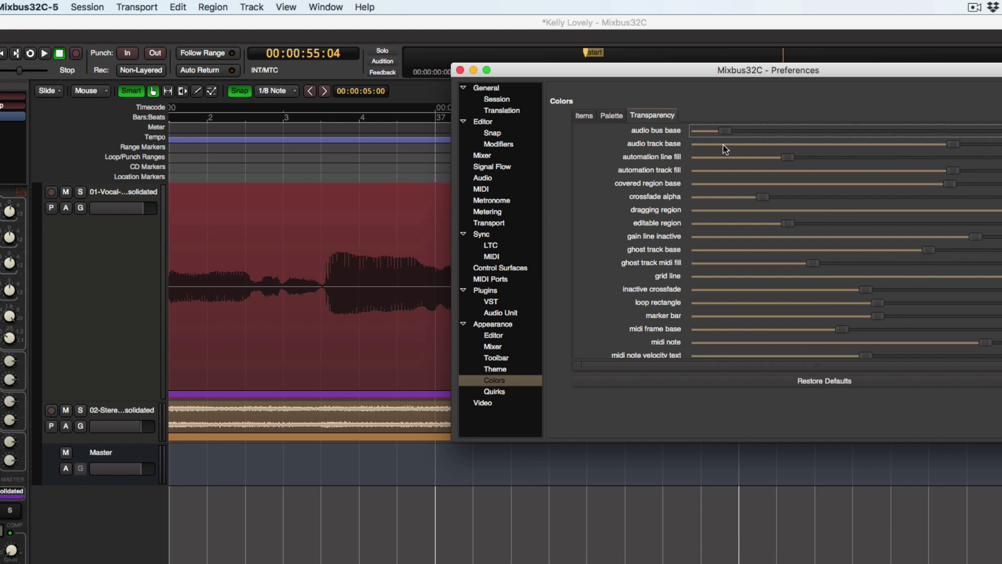
- Raise the audio bus base transparency setting to an upper mid-range level
{"action": "left_click_drag", "start_coordinate": [722, 145], "coordinate": [908, 149]}
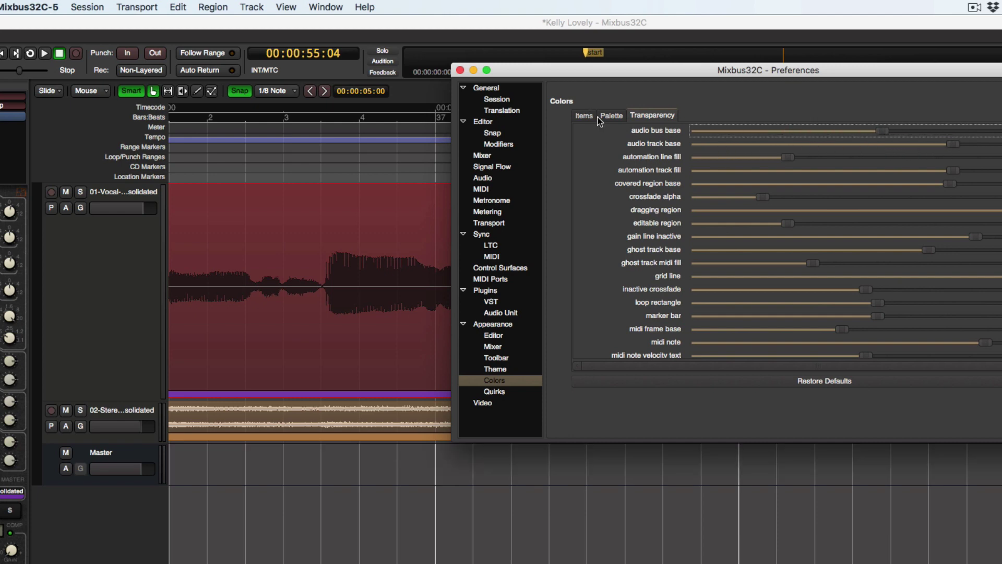
- Review the color palette, the color items list and the Quirks preferences, and close the preferences
{"action": "left_click", "coordinate": [612, 115]}
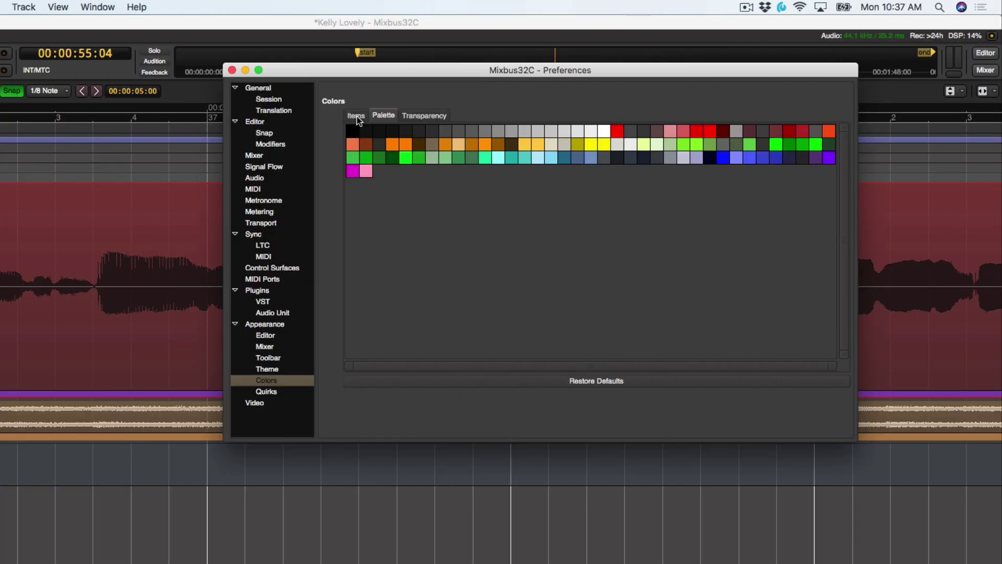
{"action": "left_click", "coordinate": [585, 115]}
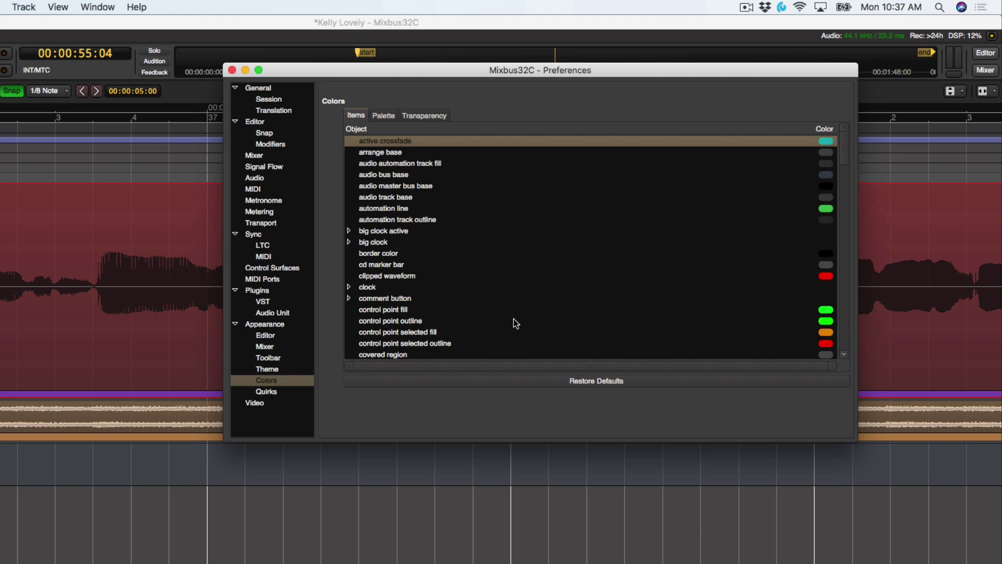
{"action": "key", "text": "Down"}
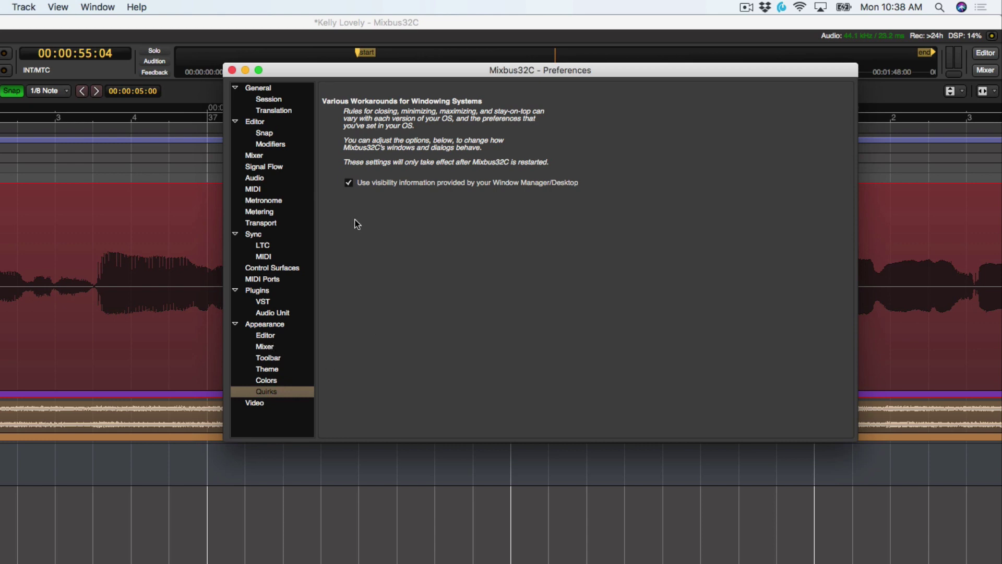
{"action": "left_click", "coordinate": [231, 70]}
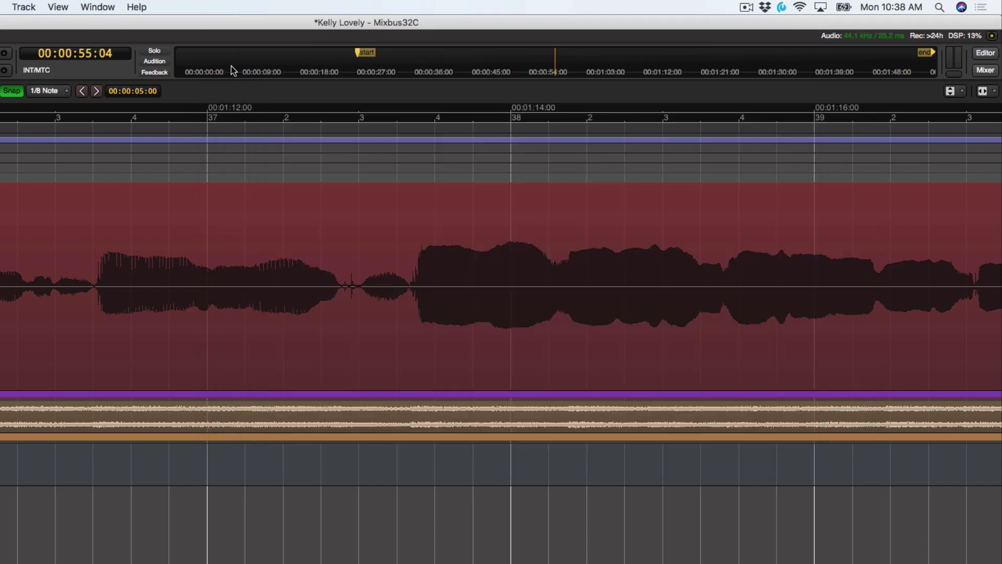
- Examine the vocal region's waveform in the editor, both up close and over its full length
{"action": "scroll", "coordinate": [388, 156], "scroll_direction": "down", "scroll_amount": 1}
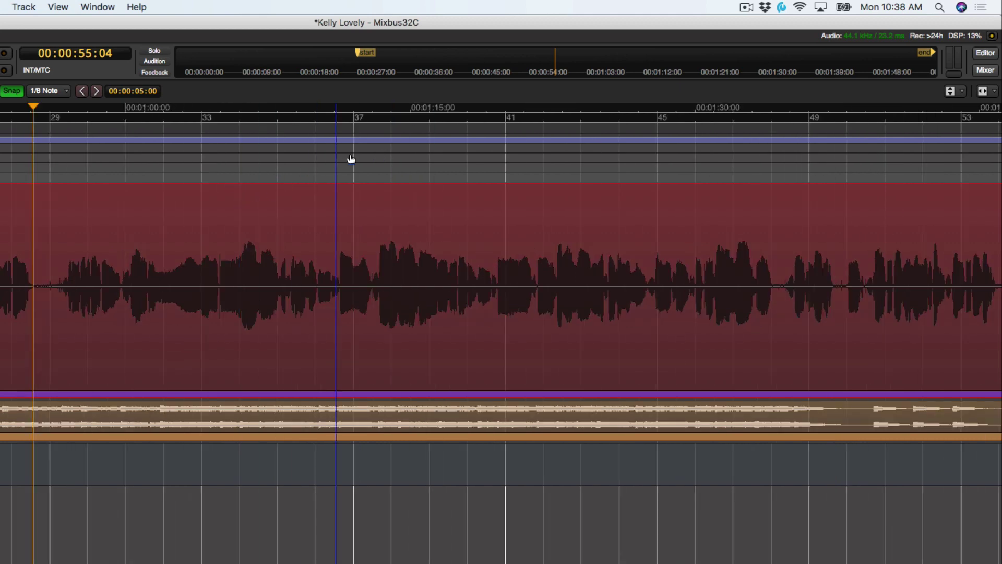
{"action": "scroll", "coordinate": [339, 168], "scroll_direction": "up", "scroll_amount": 4}
{"action": "scroll", "coordinate": [339, 168], "scroll_direction": "up", "scroll_amount": 1}
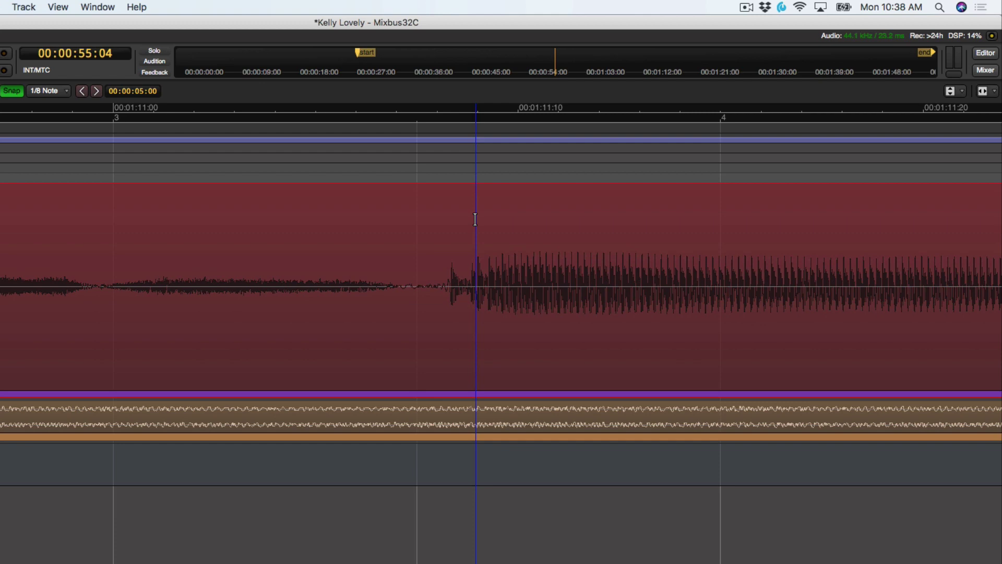
{"action": "scroll", "coordinate": [475, 219], "scroll_direction": "down", "scroll_amount": 8}
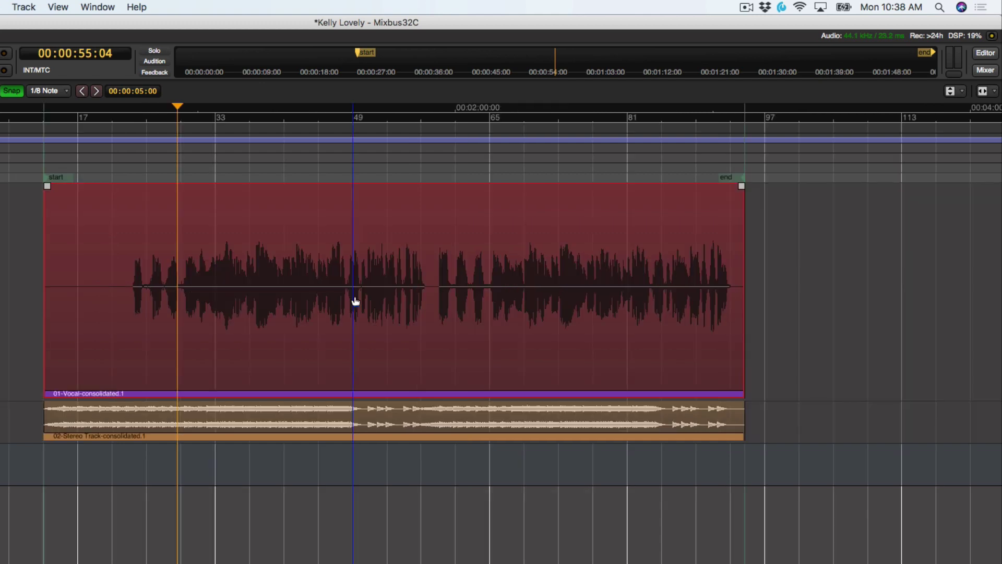